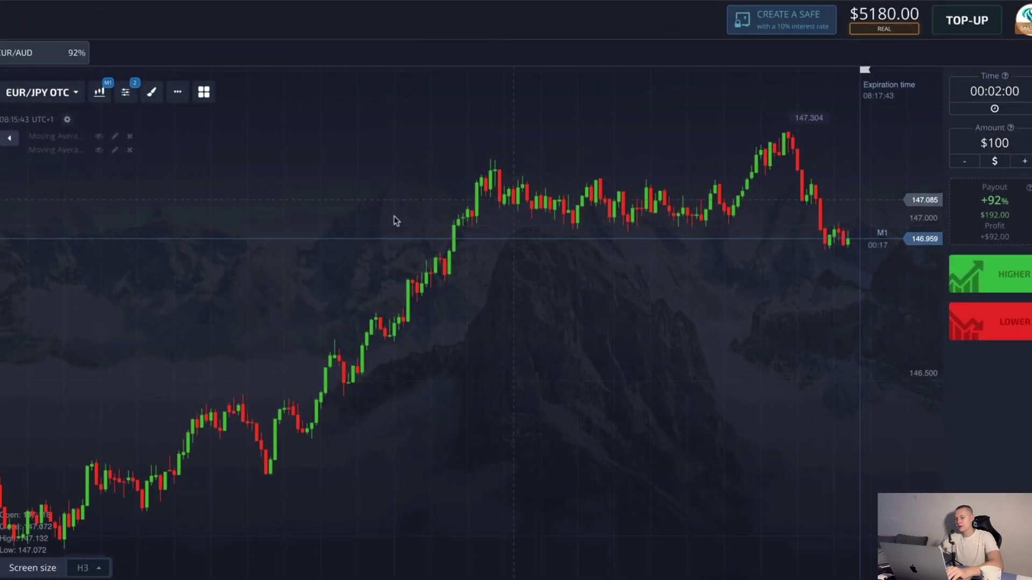
Step: Request a withdrawal of $5100 from the free balance using the Visa, Mastercard, Mir payment method
left_click(1, 113)
left_click(495, 271)
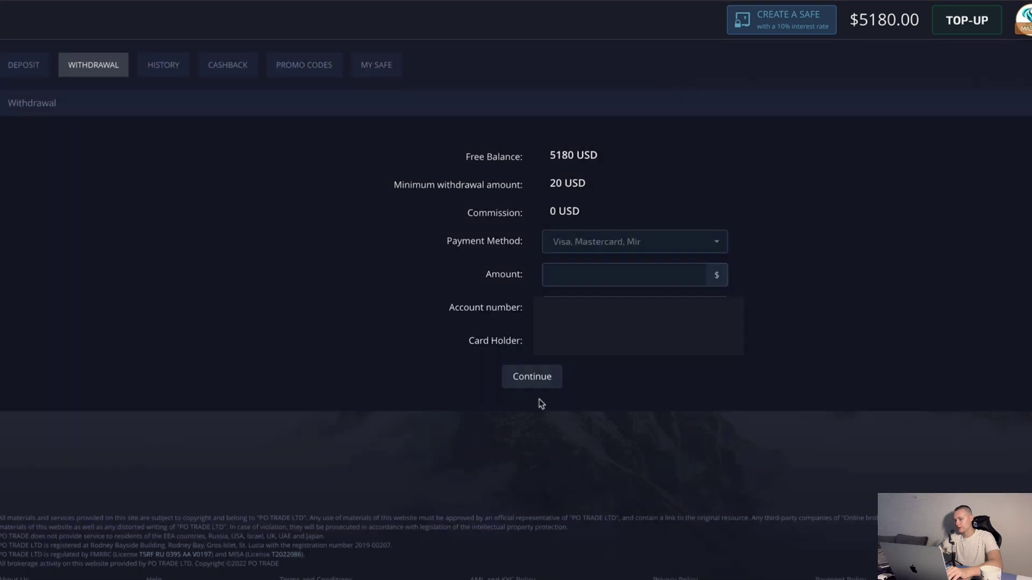
left_click(588, 276)
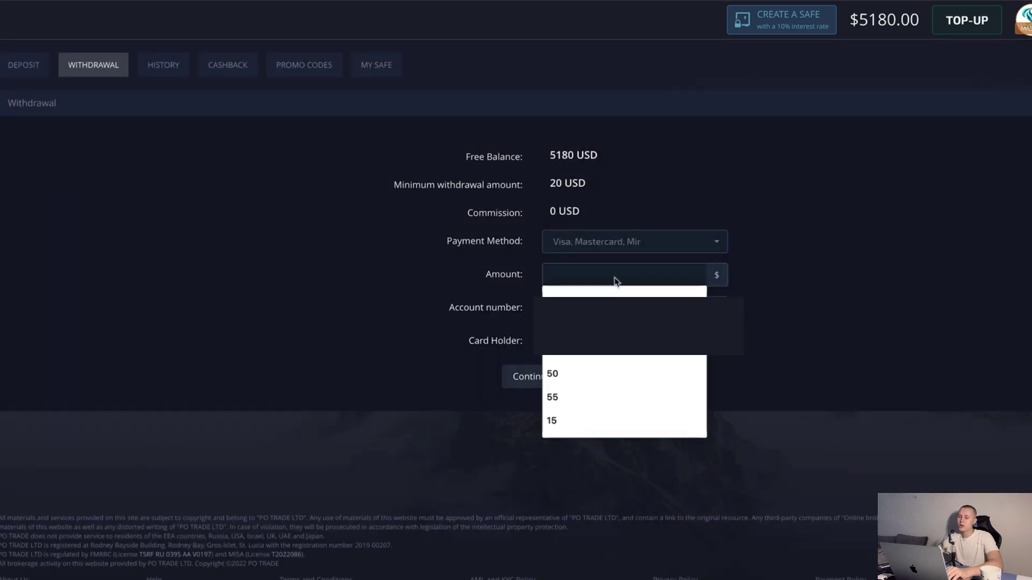
type("5")
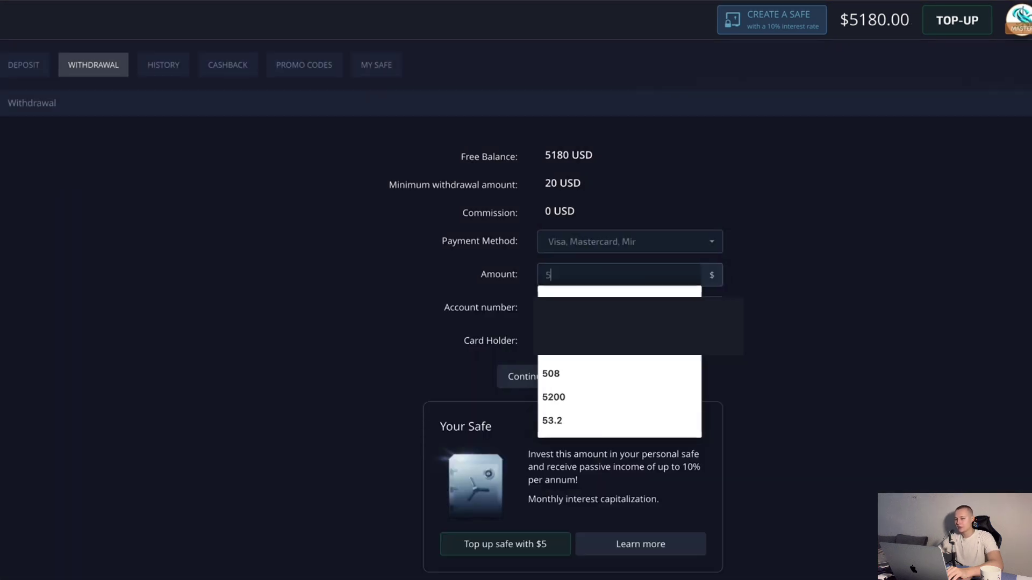
type("10")
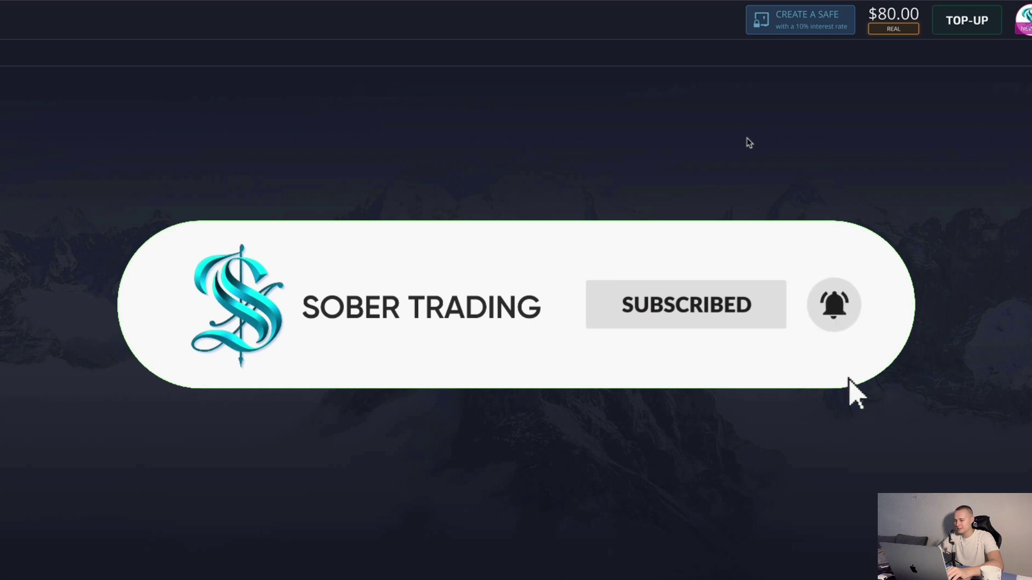
Step: Examine the recent price movement on the EUR/JPY OTC one-minute candle chart
scroll(487, 283, "down", 1)
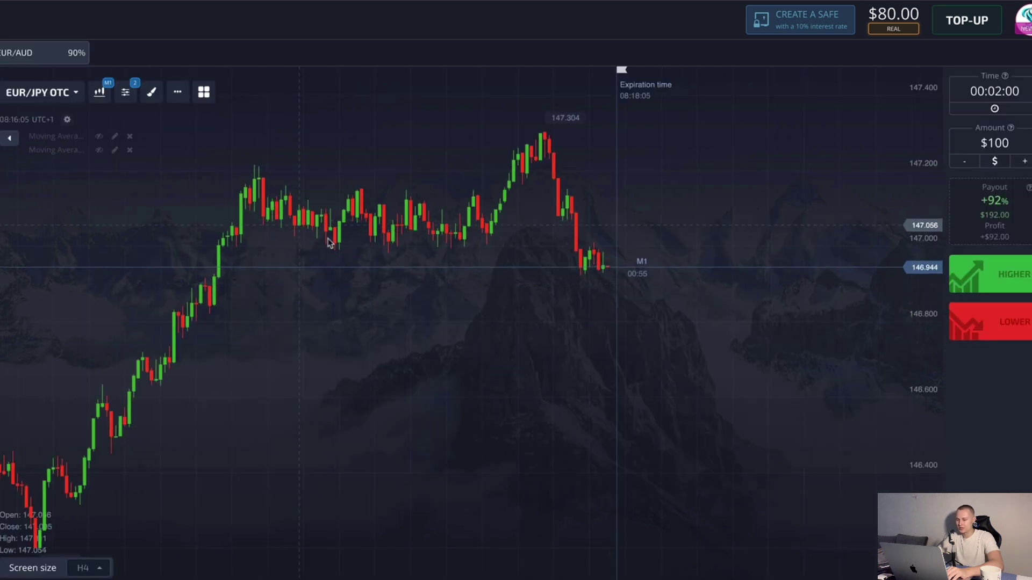
scroll(441, 277, "down", 2)
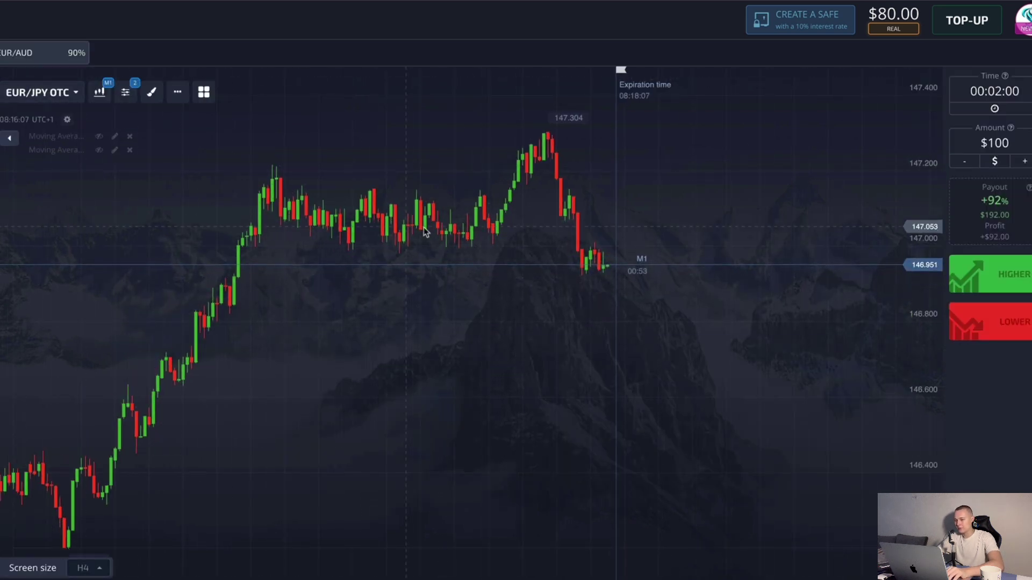
scroll(451, 246, "up", 1)
scroll(448, 241, "down", 1)
scroll(449, 242, "up", 1)
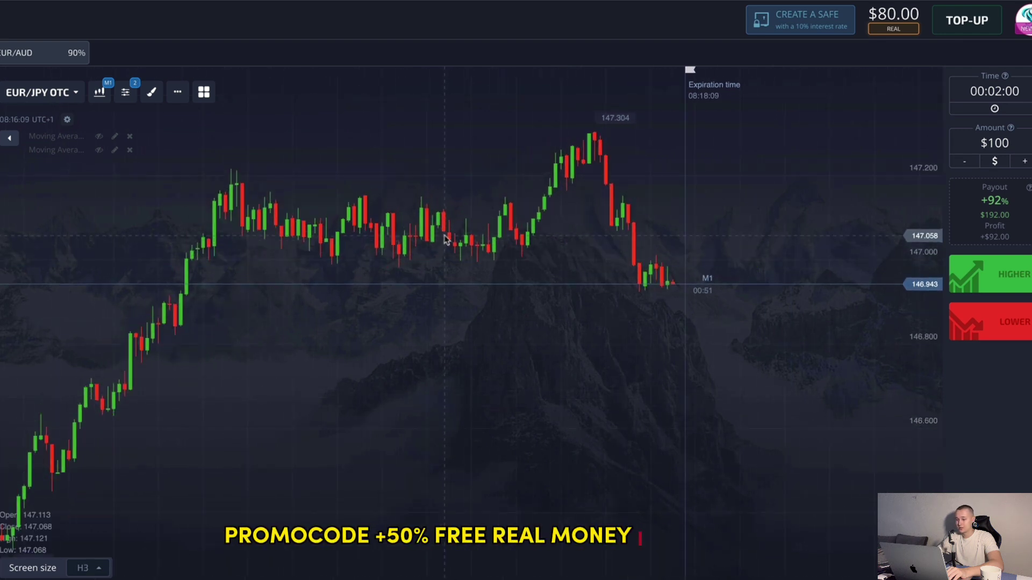
left_click_drag(474, 186, 542, 181)
scroll(542, 184, "up", 1)
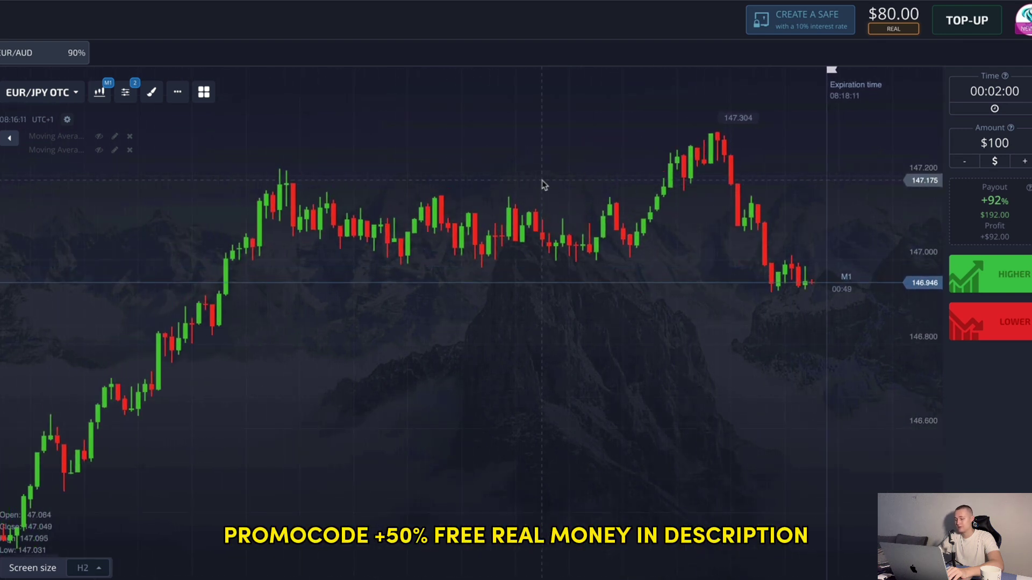
scroll(479, 239, "up", 1)
left_click_drag(478, 239, 415, 249)
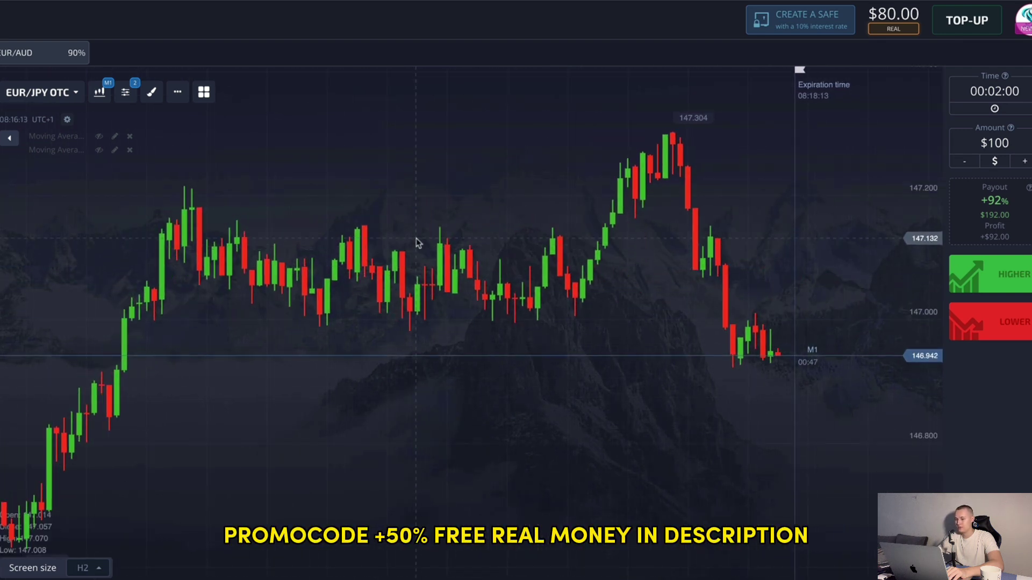
Step: Switch the chart to the EUR/AUD currency pair
left_click(40, 92)
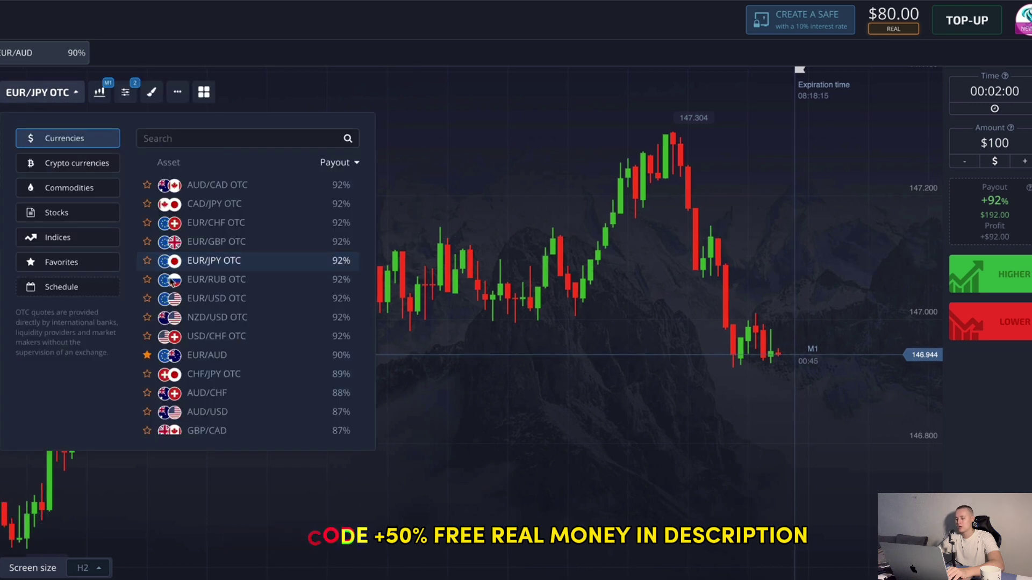
scroll(236, 301, "down", 2)
left_click(238, 317)
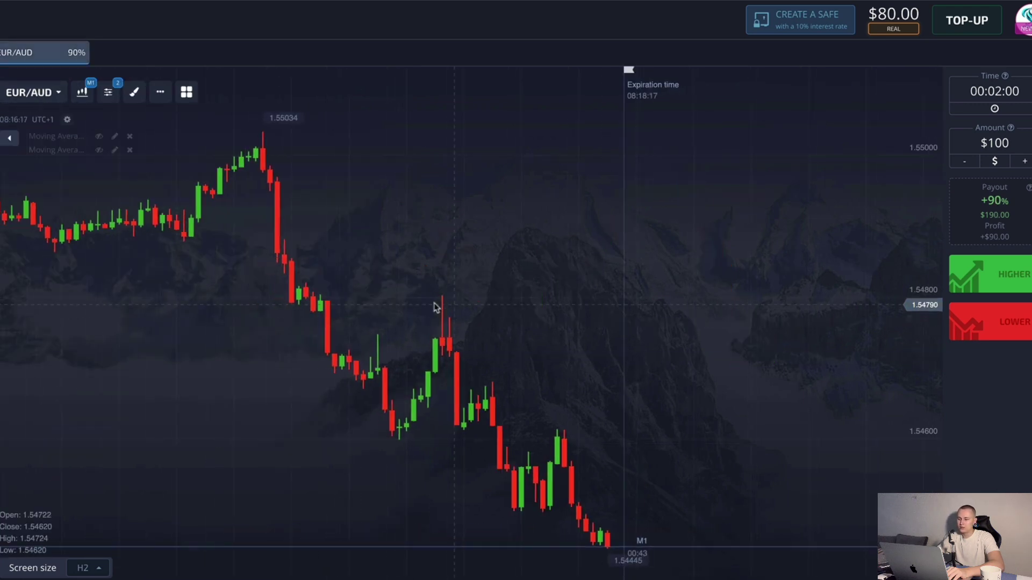
Step: Check that the EUR/AUD chart uses the Candles type with the M1 time frame
left_click(82, 92)
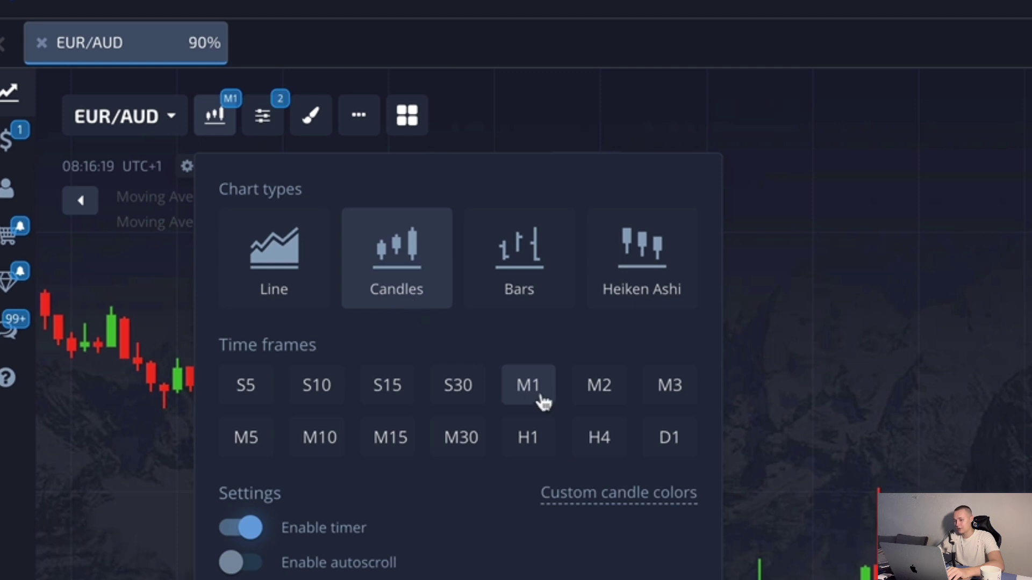
left_click(897, 355)
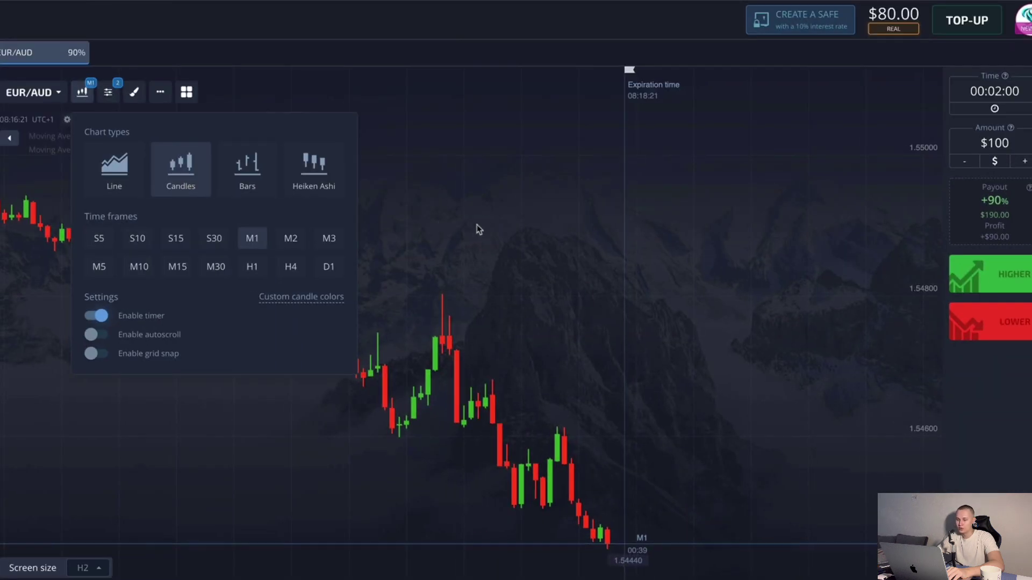
left_click(941, 361)
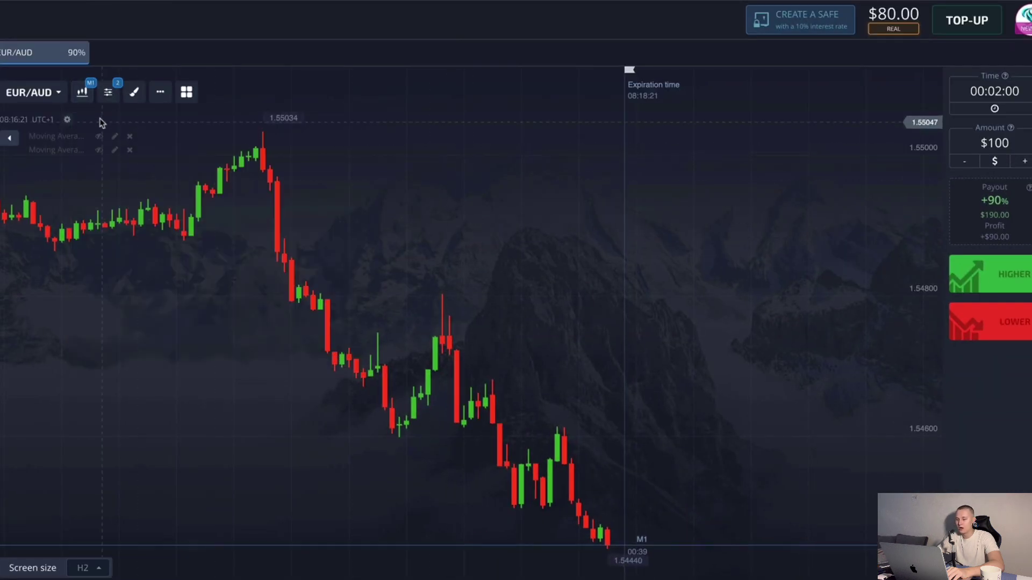
Step: Locate Moving Average among the available indicators and show both hidden Moving Average lines on the EUR/AUD chart
left_click(261, 119)
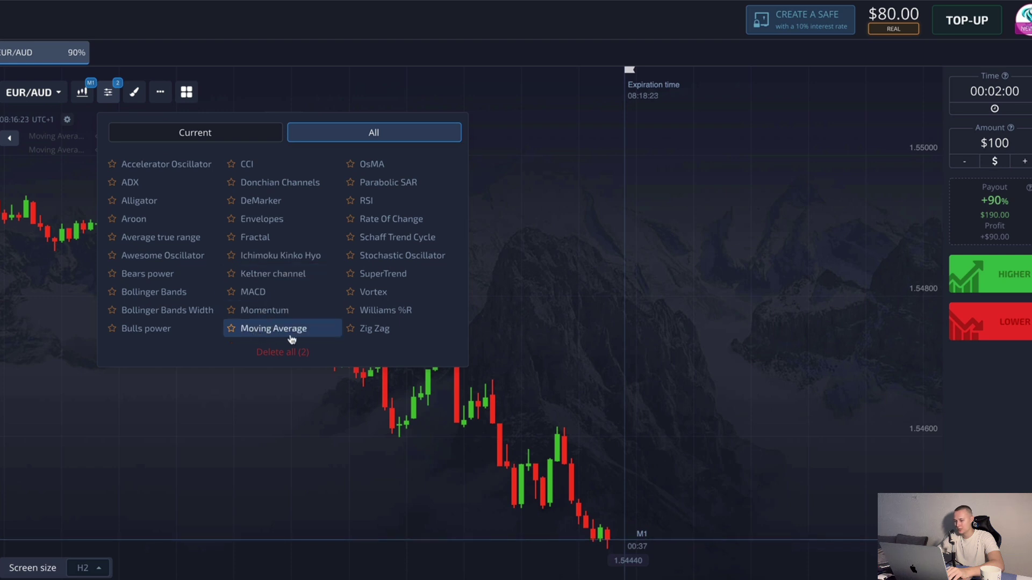
left_click(514, 300)
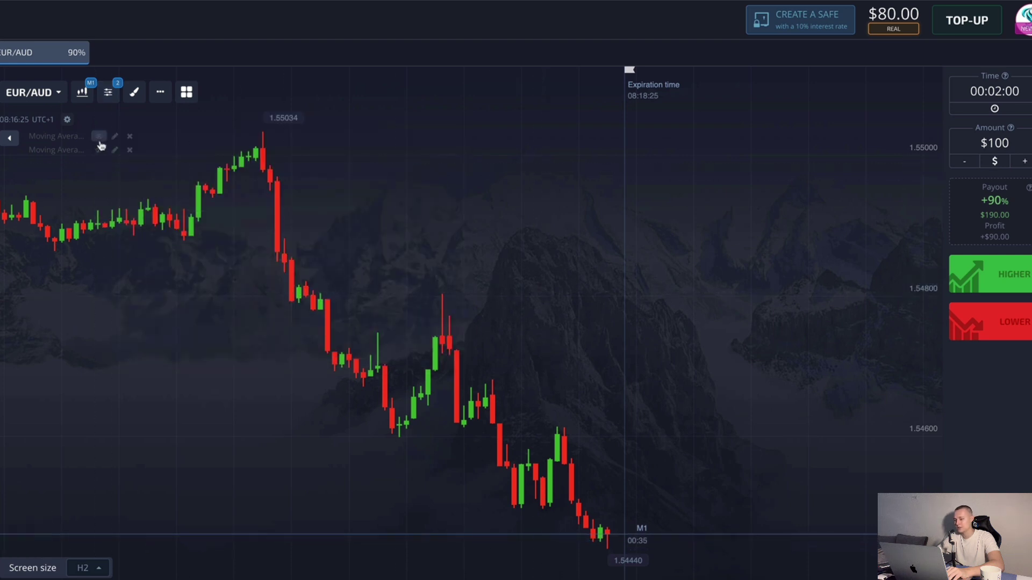
left_click(99, 137)
left_click(100, 151)
left_click_drag(447, 241, 492, 235)
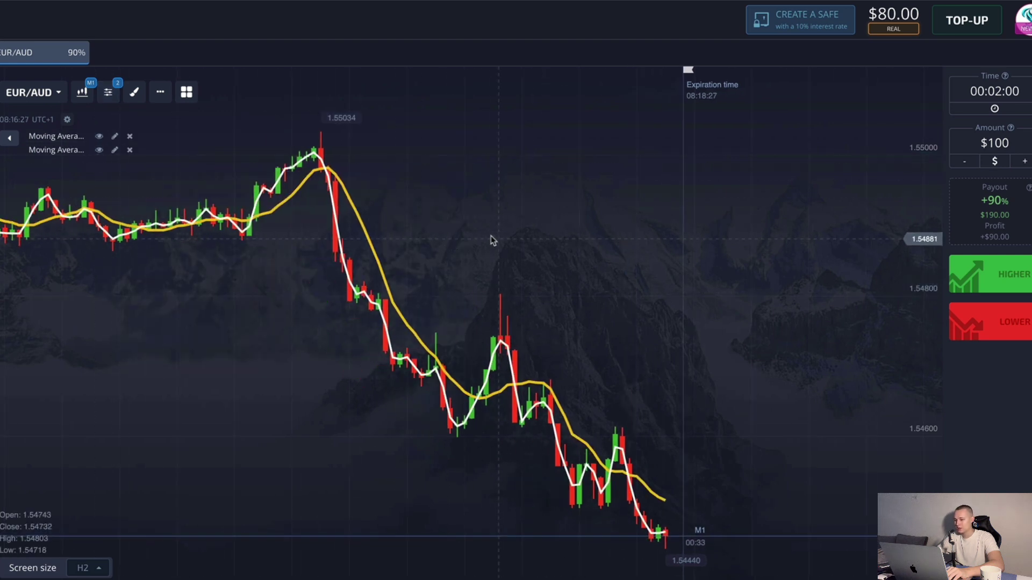
Step: Review the period, average type and line style of both Moving Average indicators, saving each one's settings
left_click(115, 136)
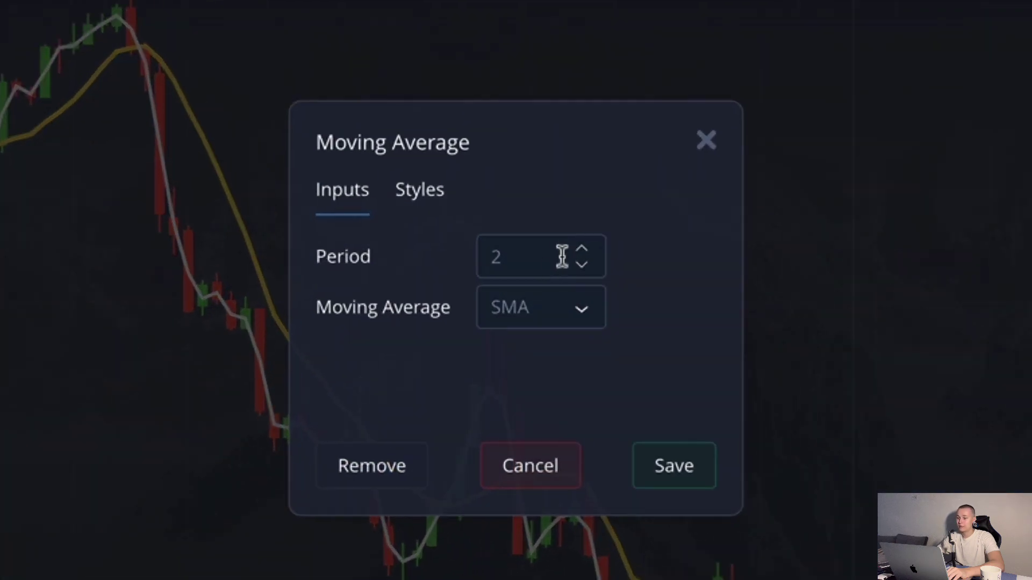
left_click(428, 196)
left_click(672, 481)
left_click(434, 189)
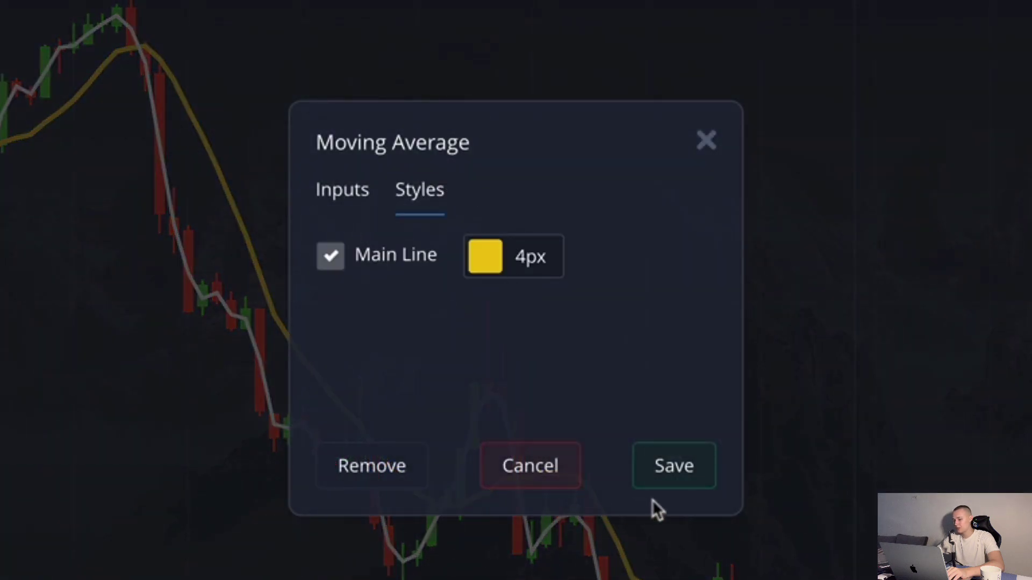
left_click(660, 481)
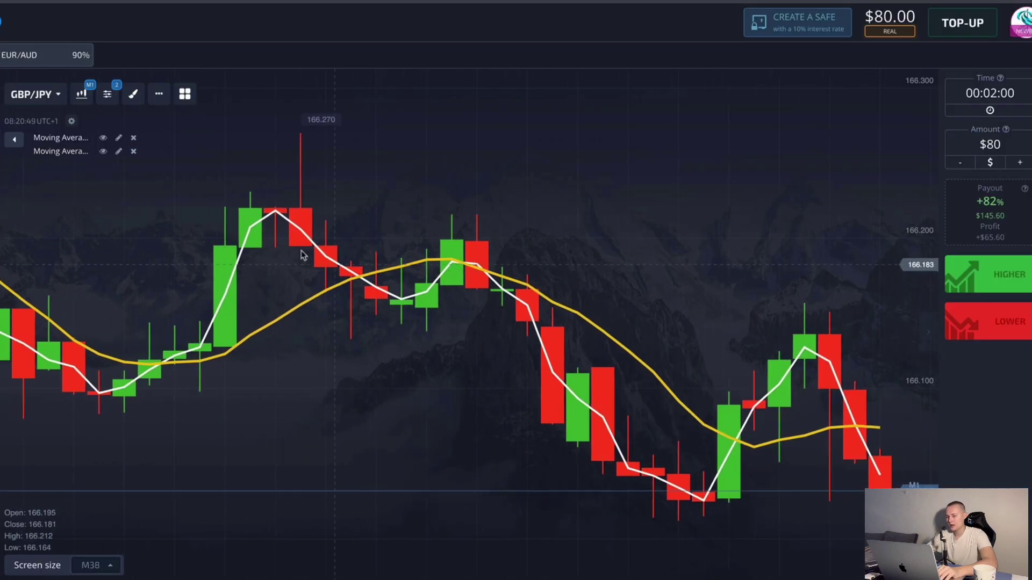
Step: Place an $80 Lower trade on GBP/JPY with a two-minute expiration
left_click(37, 98)
scroll(258, 301, "down", 4)
left_click(520, 240)
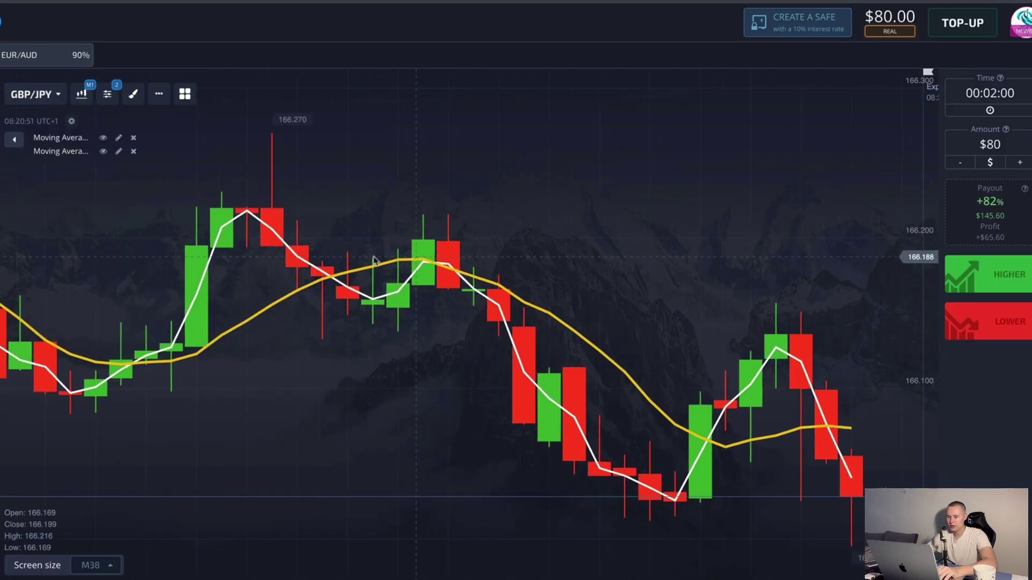
scroll(662, 383, "up", 2)
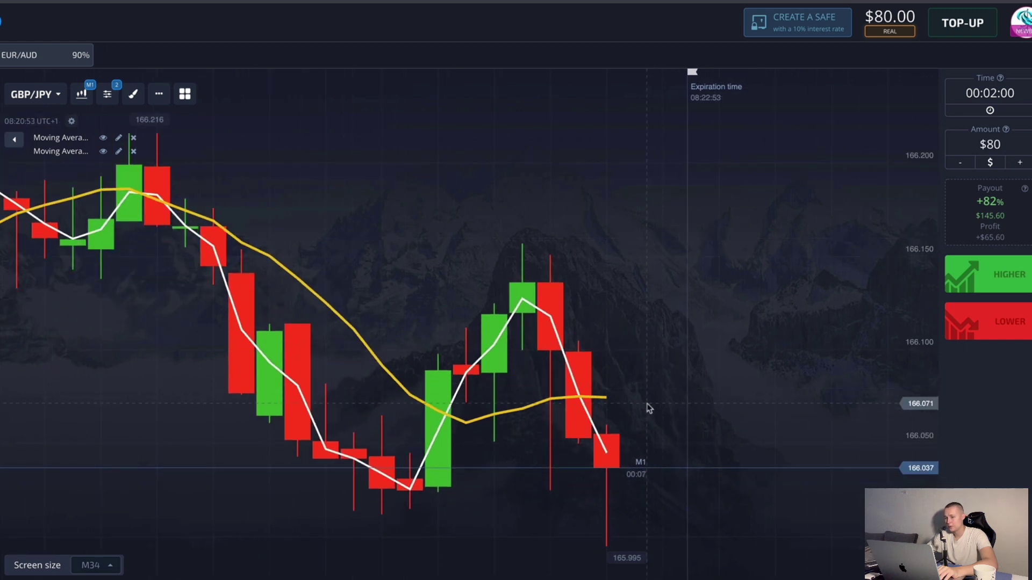
scroll(661, 426, "up", 1)
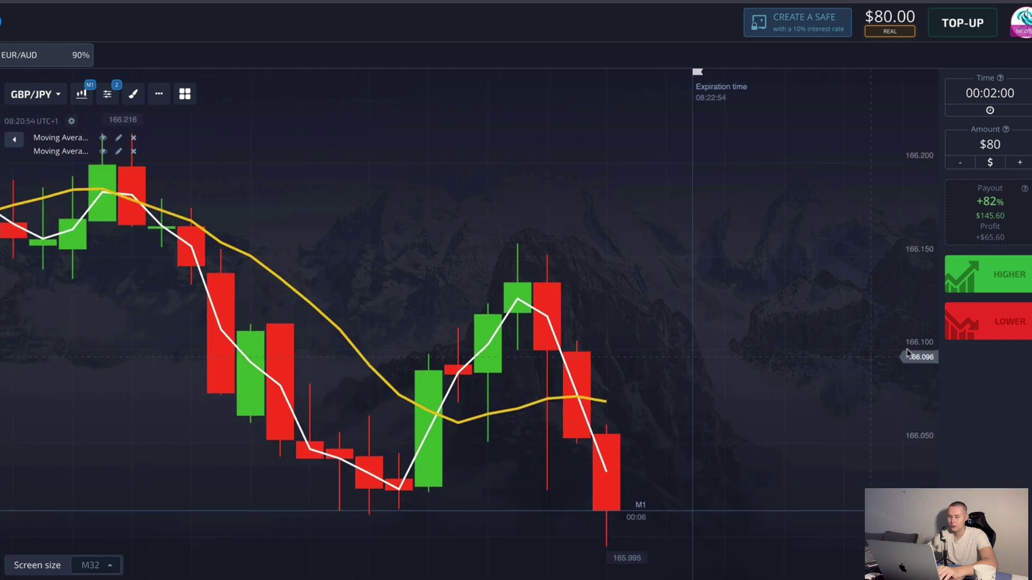
left_click(990, 329)
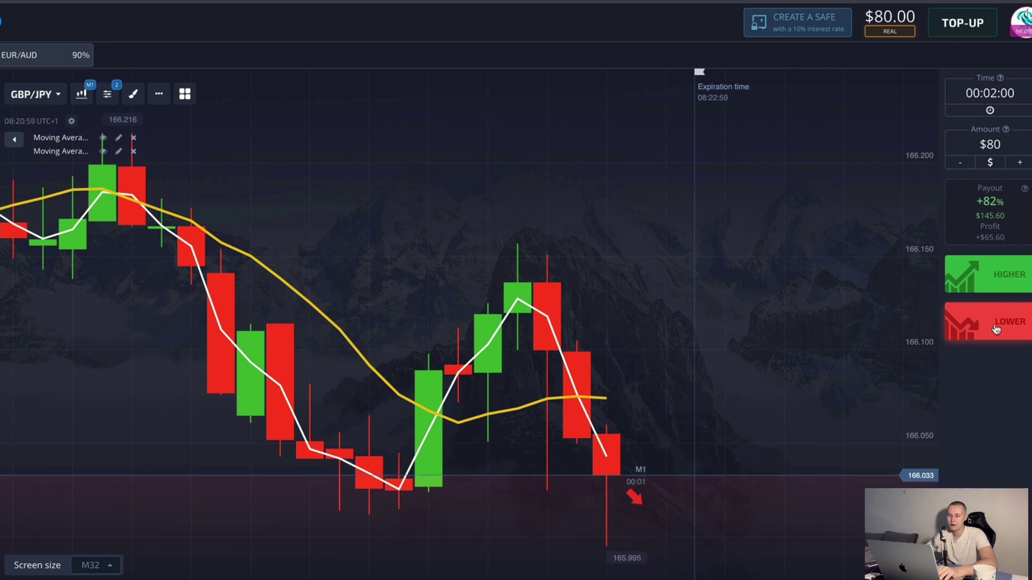
left_click(996, 329)
Step: Select a 685x486 screen capture area around the latest GBP/JPY candles and the $80 trade marker
scroll(706, 386, "down", 3)
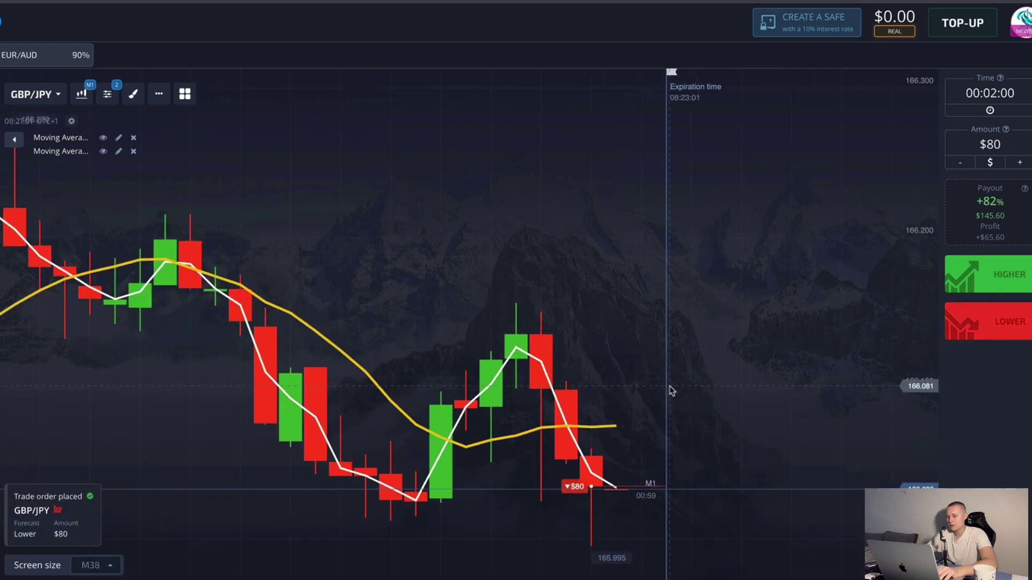
scroll(671, 391, "down", 5)
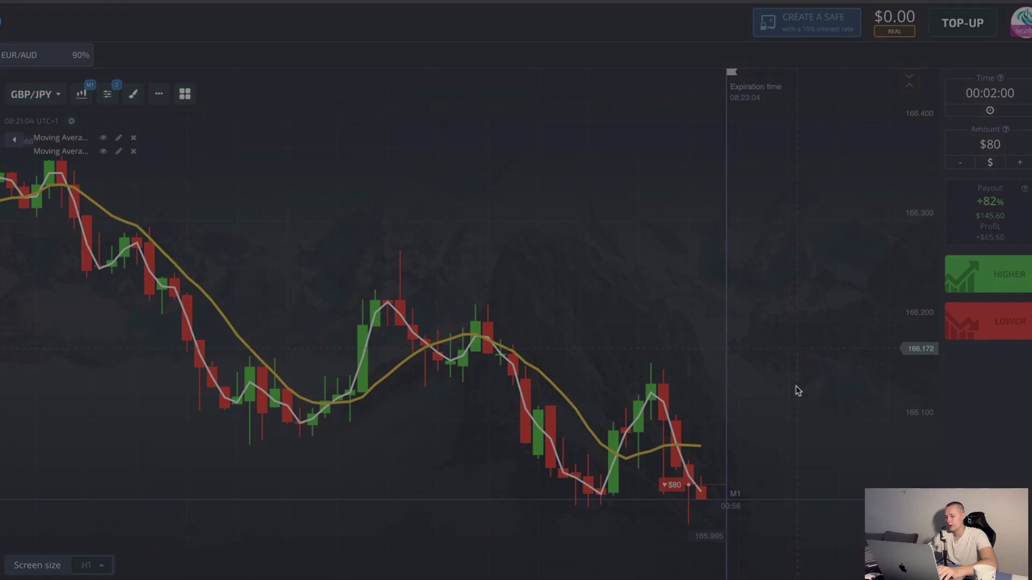
left_click_drag(560, 362, 785, 521)
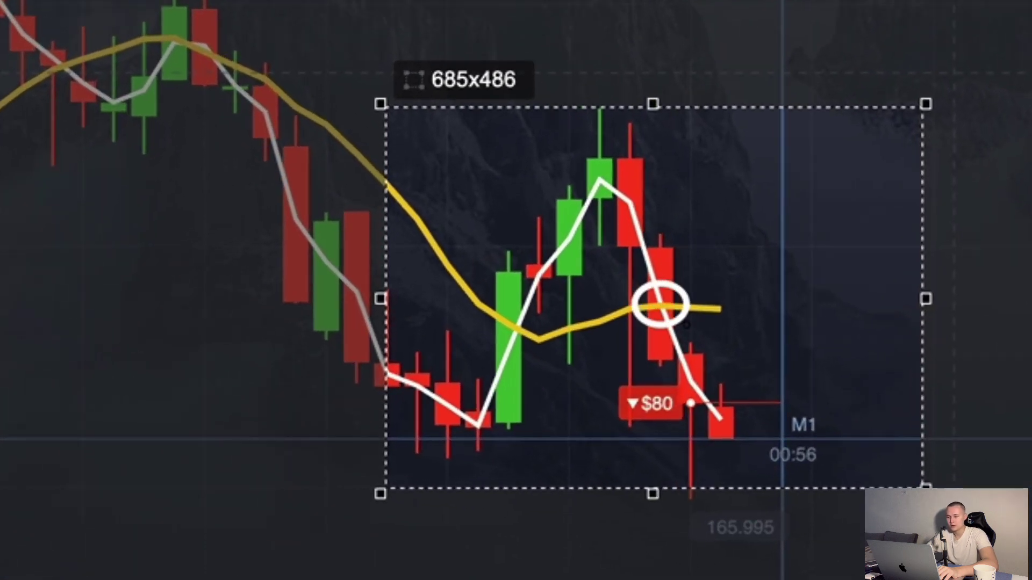
Step: Circle the latest crossing of the white and yellow moving averages and draw a downward arrow beside the candles
left_click_drag(690, 331, 662, 332)
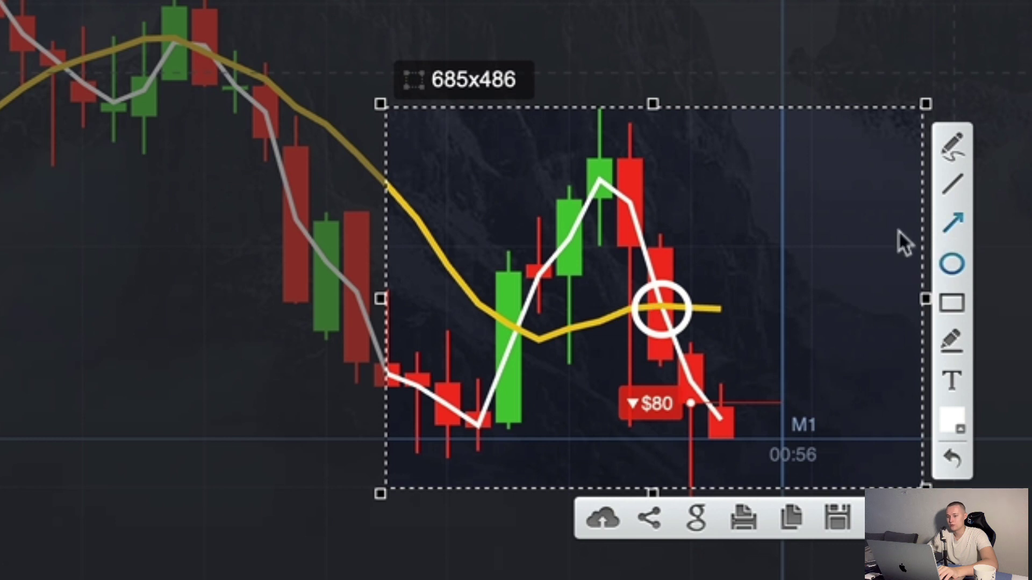
left_click_drag(743, 206, 743, 205)
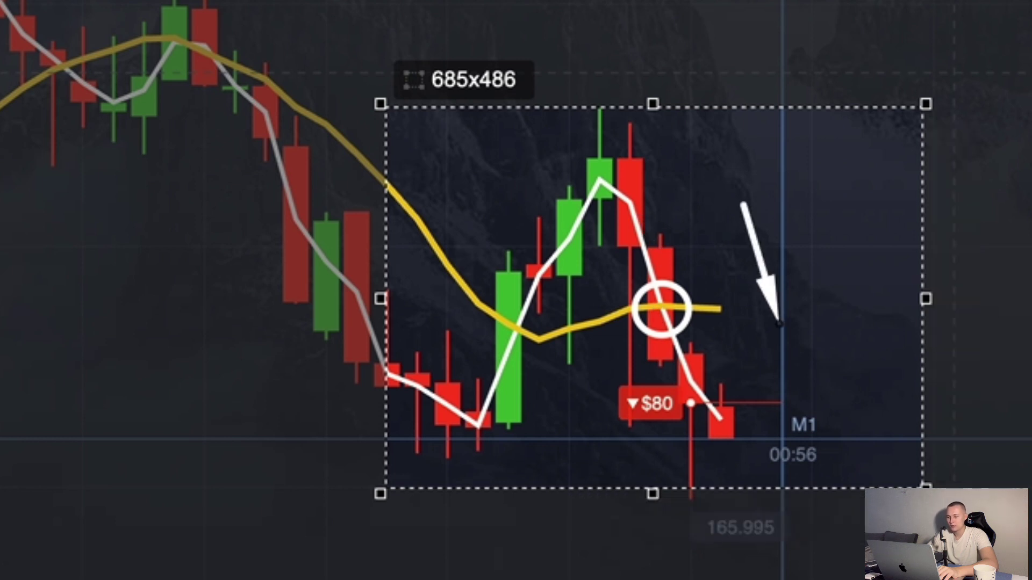
left_click_drag(780, 324, 779, 326)
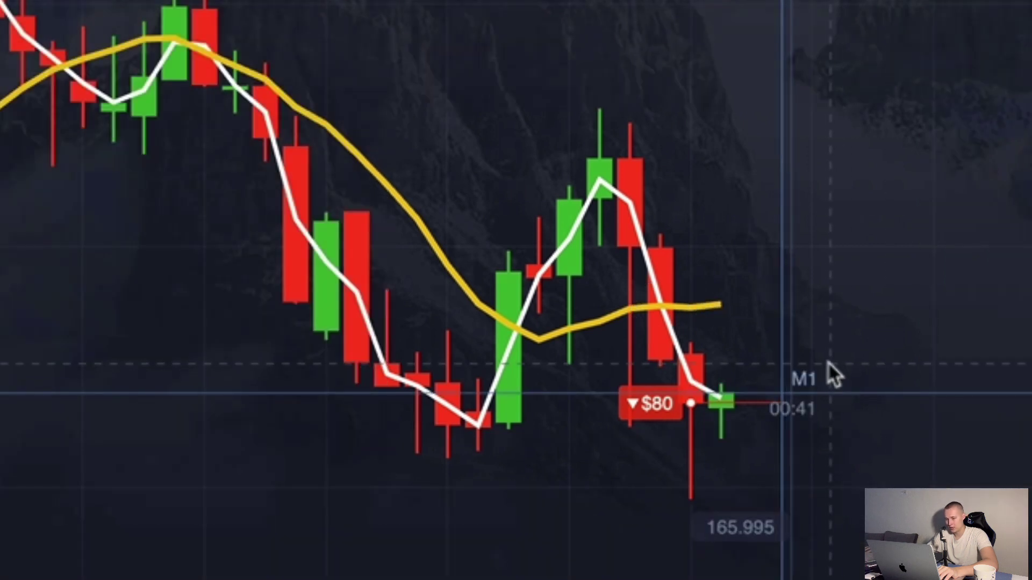
Step: Examine the GBP/JPY price trend and moving averages around the open $80 trade
scroll(823, 356, "down", 3)
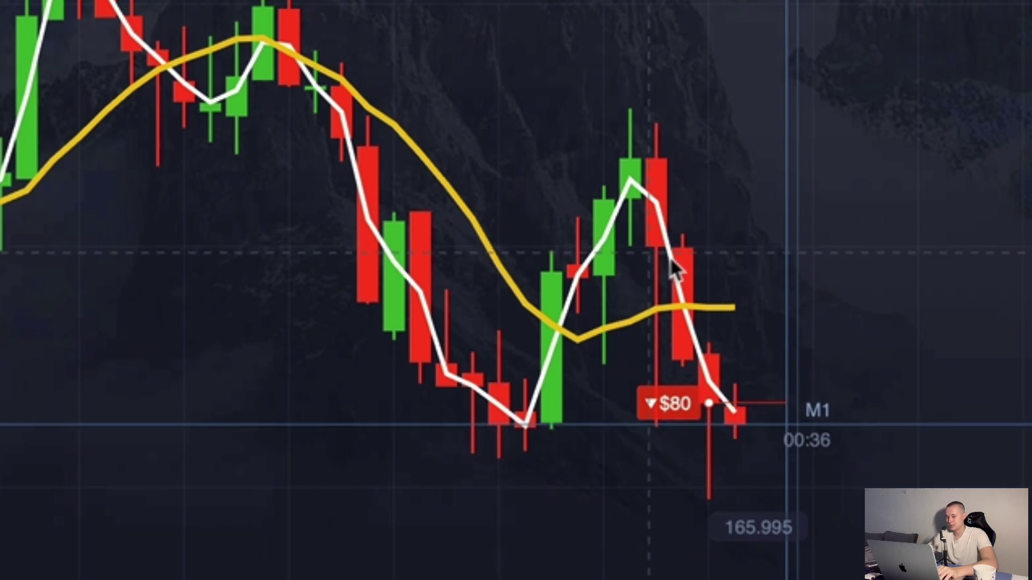
scroll(747, 264, "down", 3)
left_click_drag(757, 271, 869, 335)
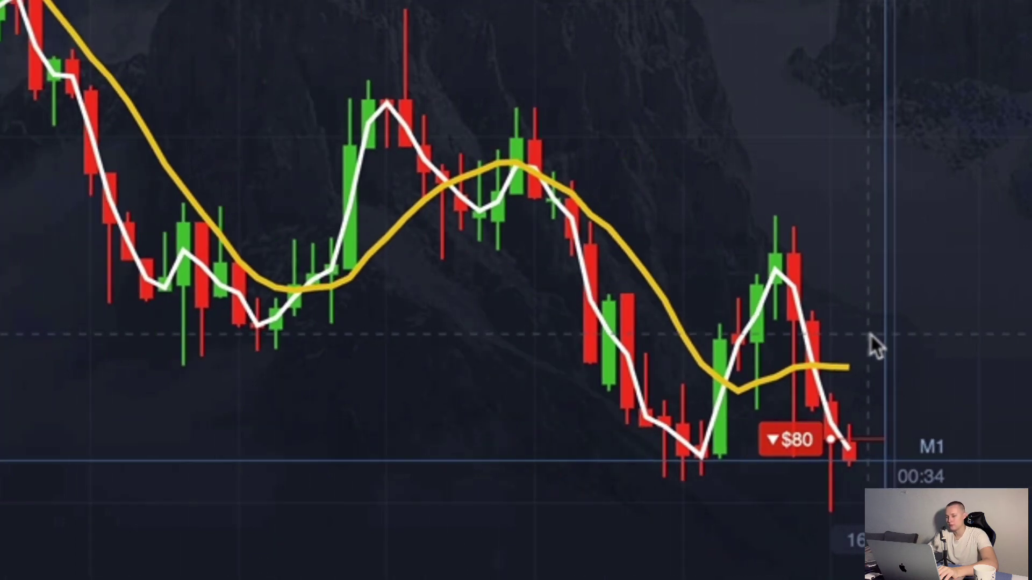
left_click_drag(819, 423, 906, 424)
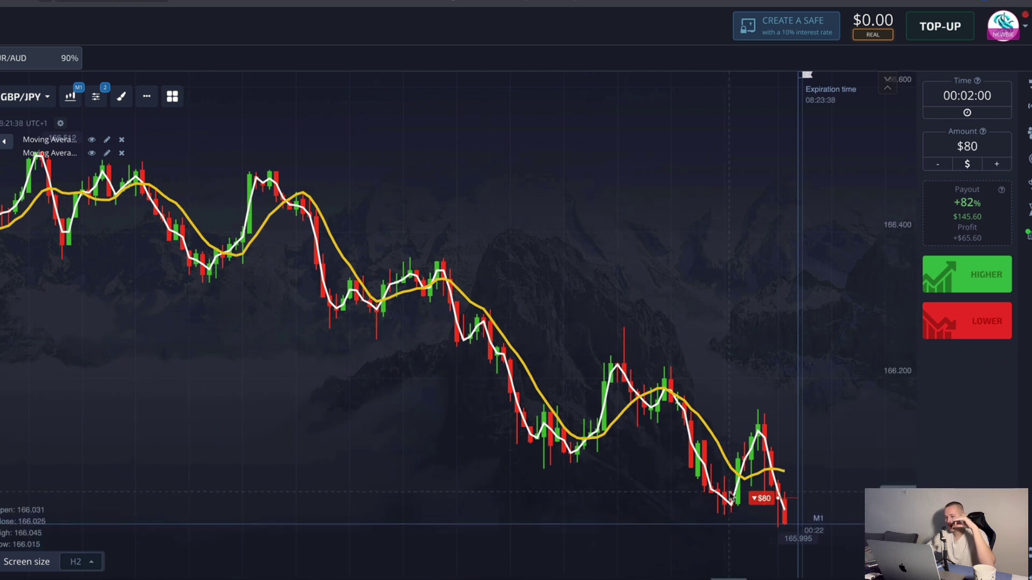
scroll(808, 485, "down", 1)
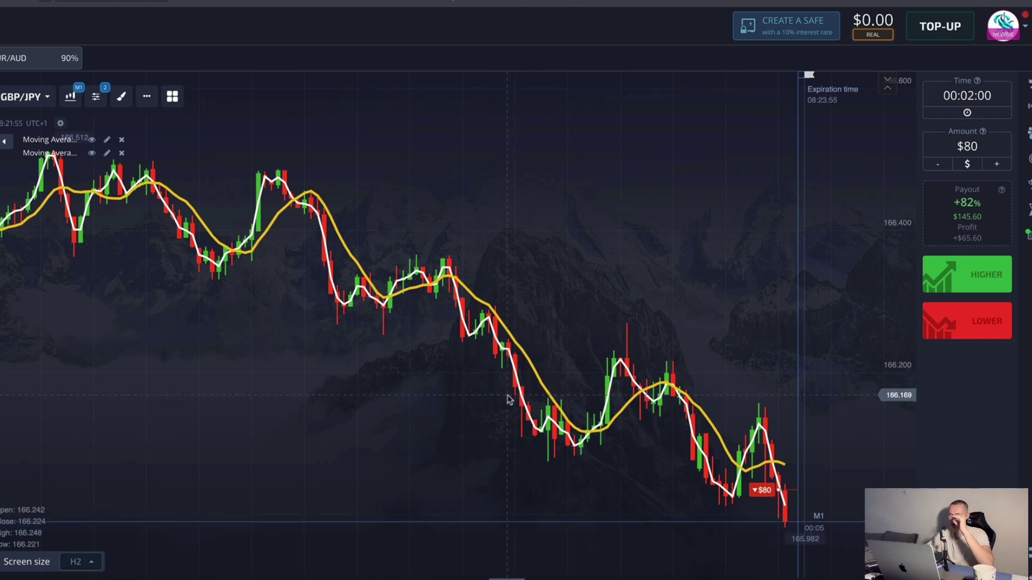
scroll(811, 486, "up", 2)
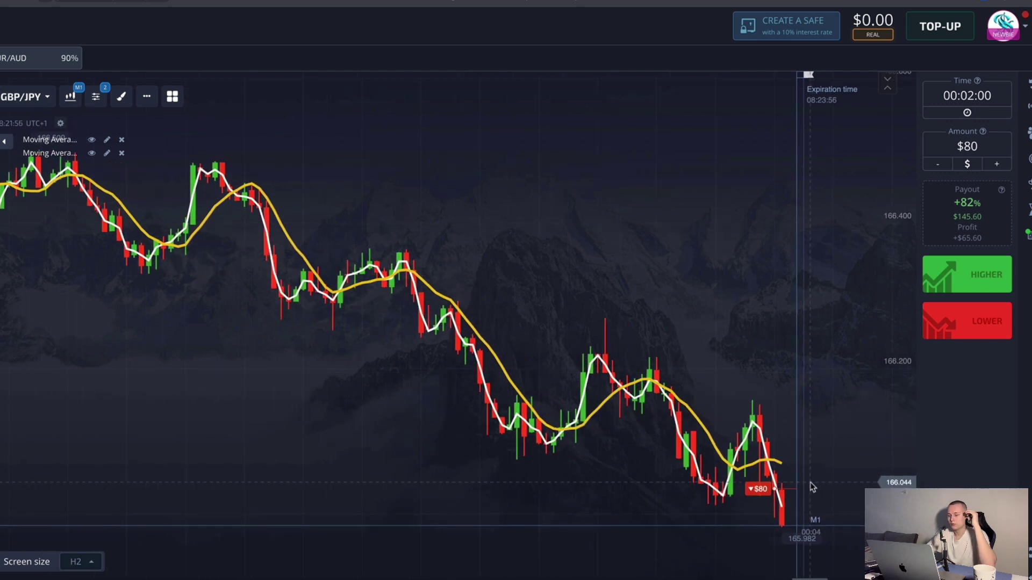
Step: Show the opened trades beside the GBP/JPY chart and expand the details of the running $80 trade
scroll(811, 483, "up", 6)
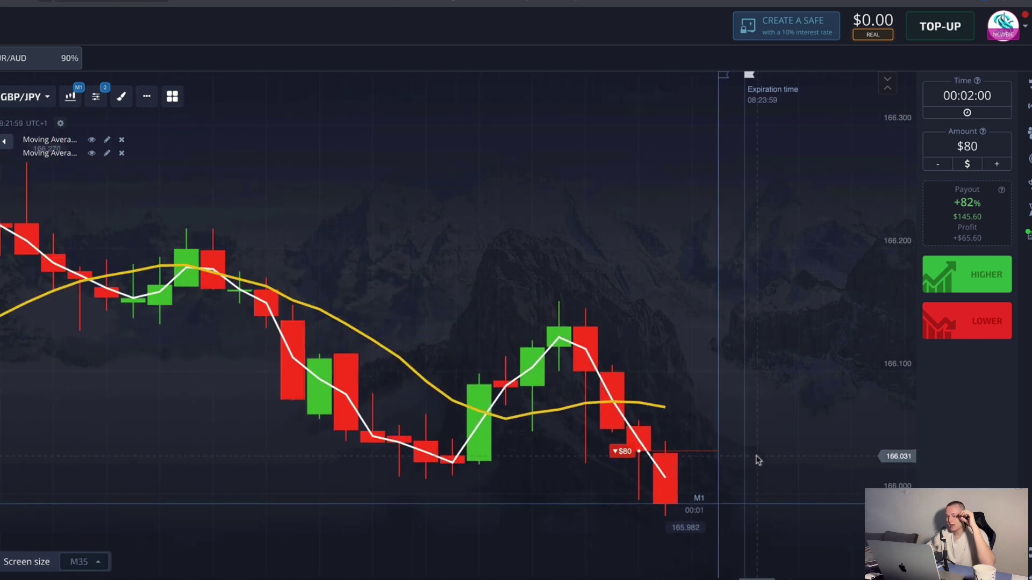
scroll(755, 459, "up", 2)
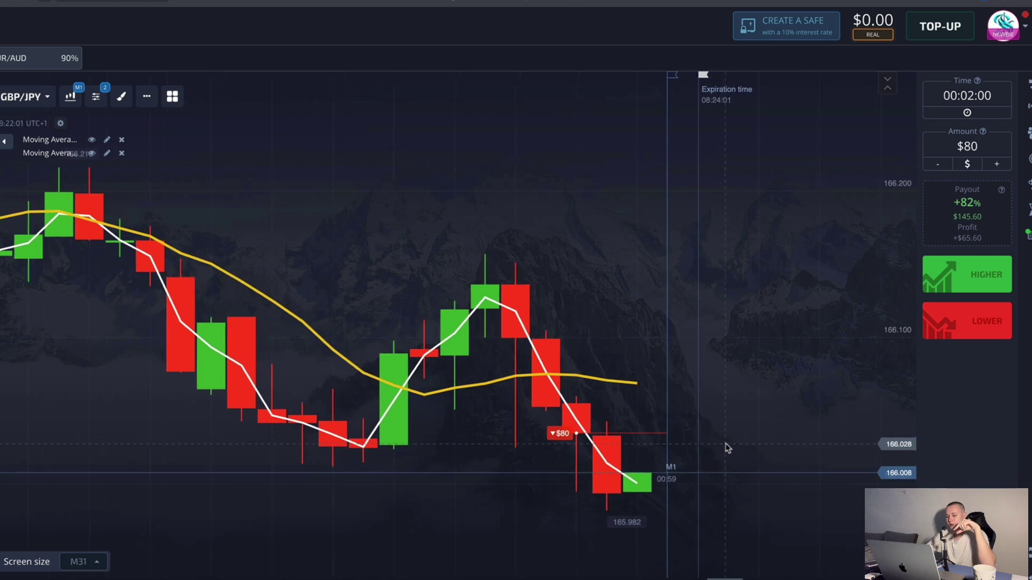
left_click(1026, 82)
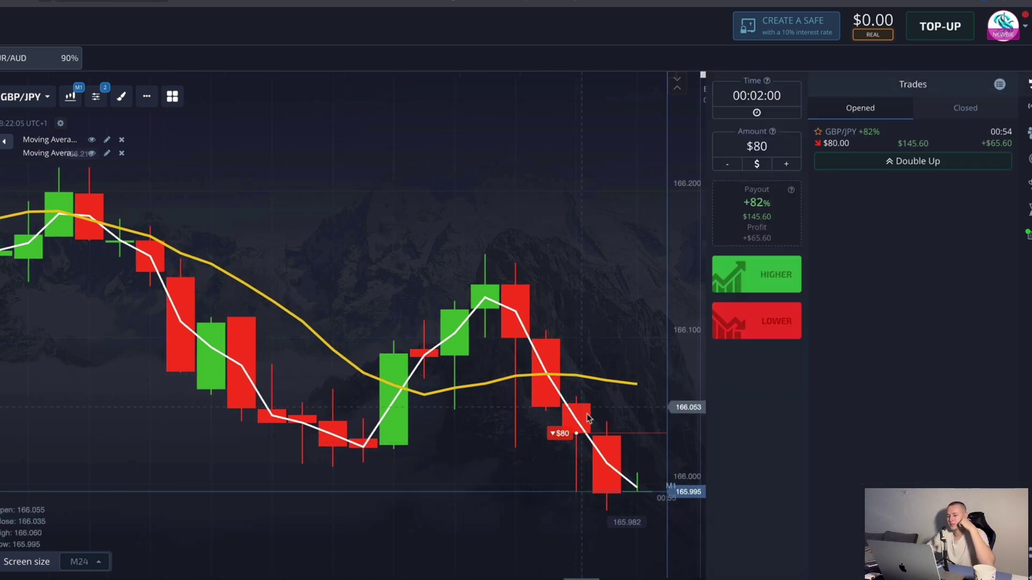
left_click_drag(638, 473, 499, 456)
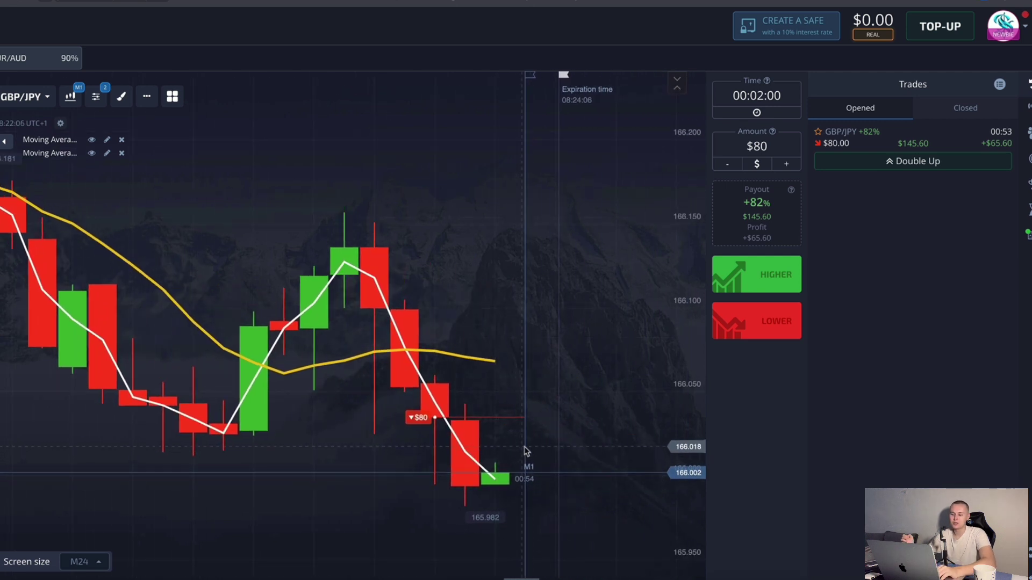
scroll(549, 449, "down", 1)
scroll(551, 449, "down", 1)
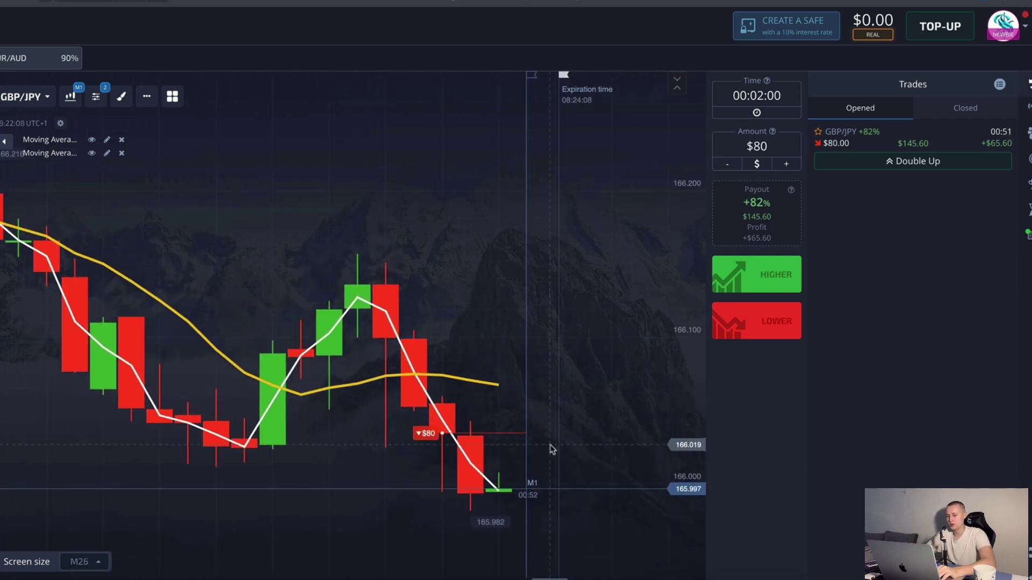
left_click(928, 140)
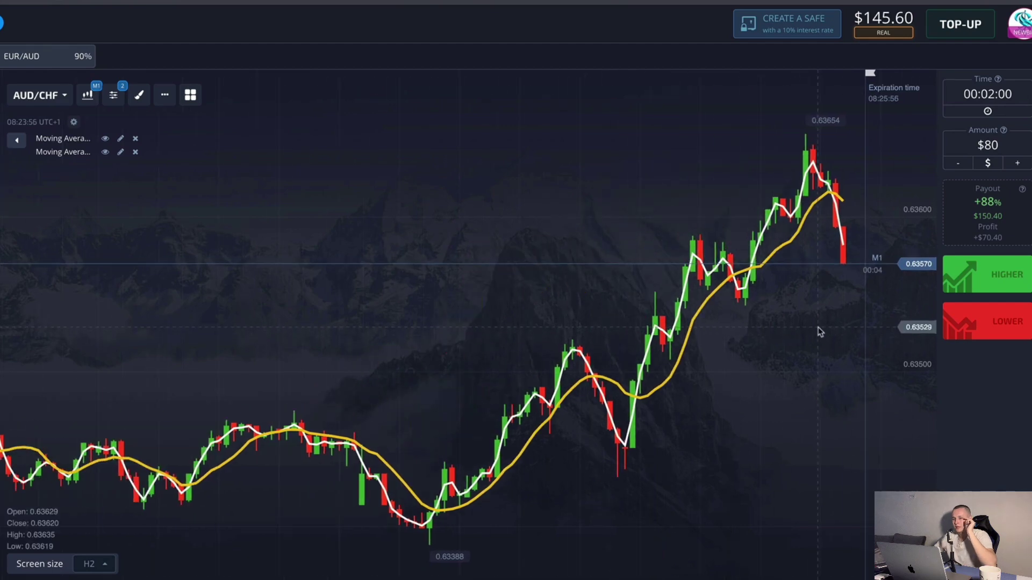
Step: Examine the AUD/CHF price history and past crossings of the white and yellow moving averages up to the latest candles
left_click_drag(496, 380, 620, 373)
left_click_drag(377, 380, 463, 378)
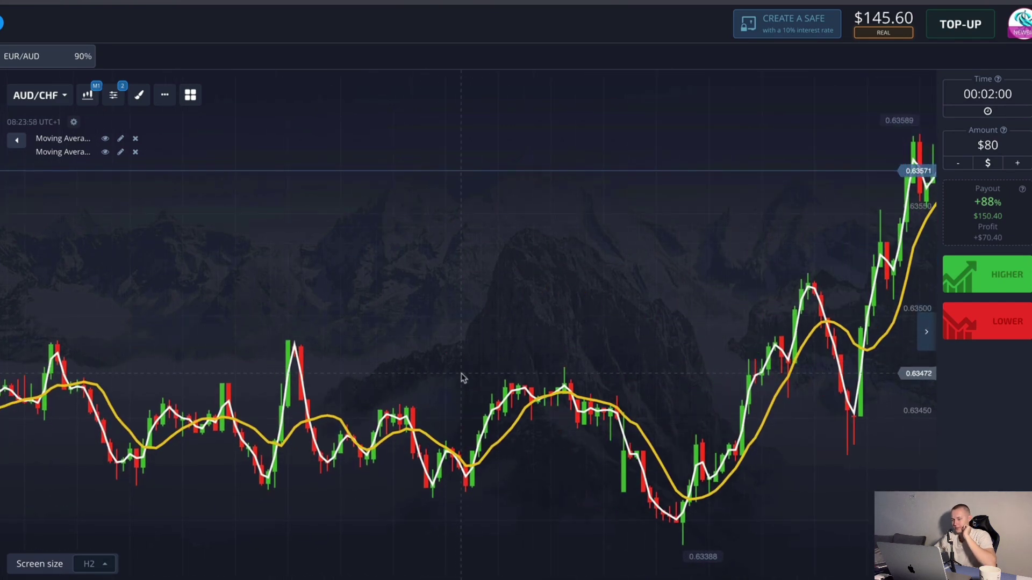
scroll(657, 385, "down", 3)
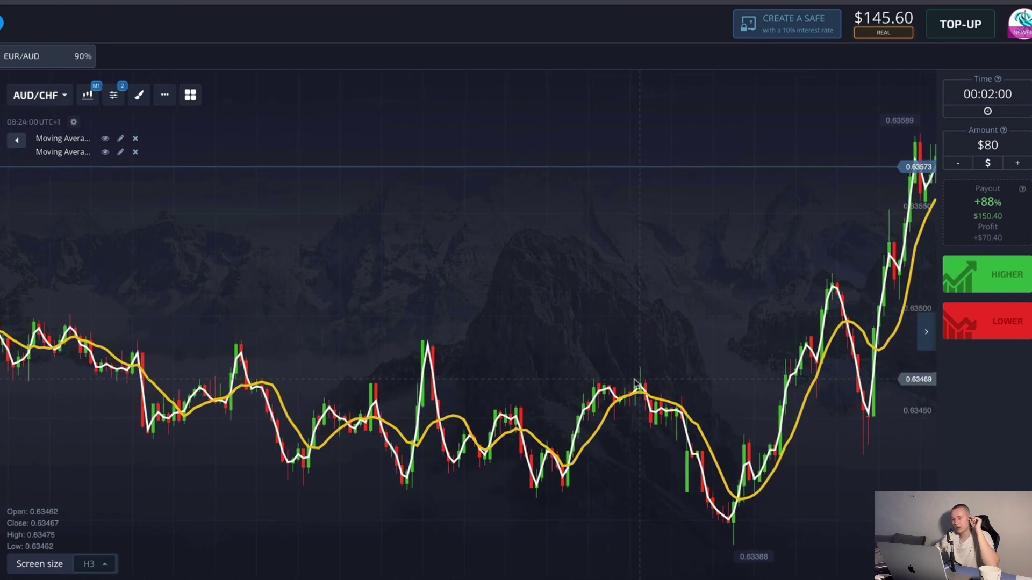
scroll(466, 388, "up", 3)
left_click_drag(134, 442, 466, 423)
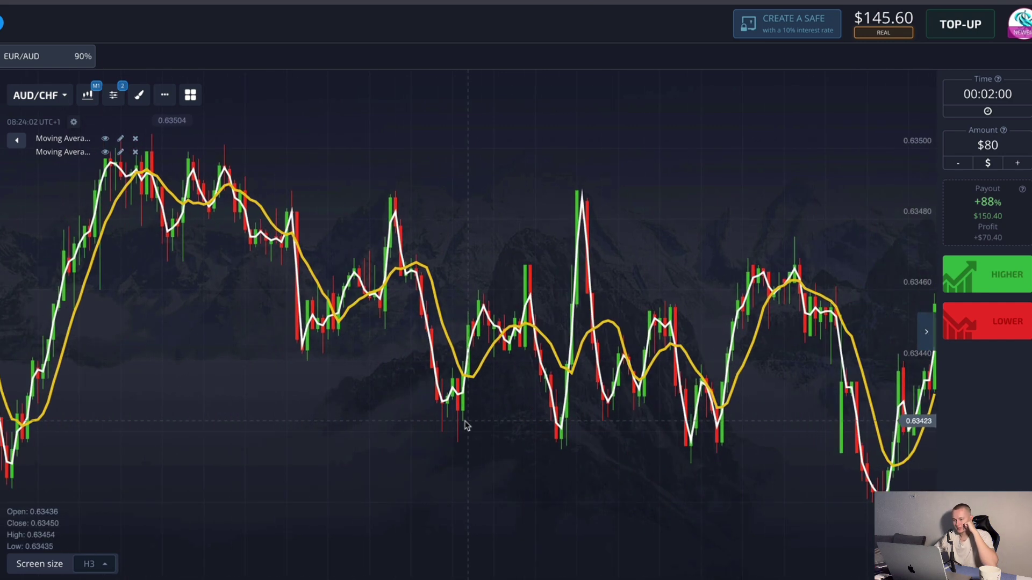
left_click_drag(504, 395, 399, 410)
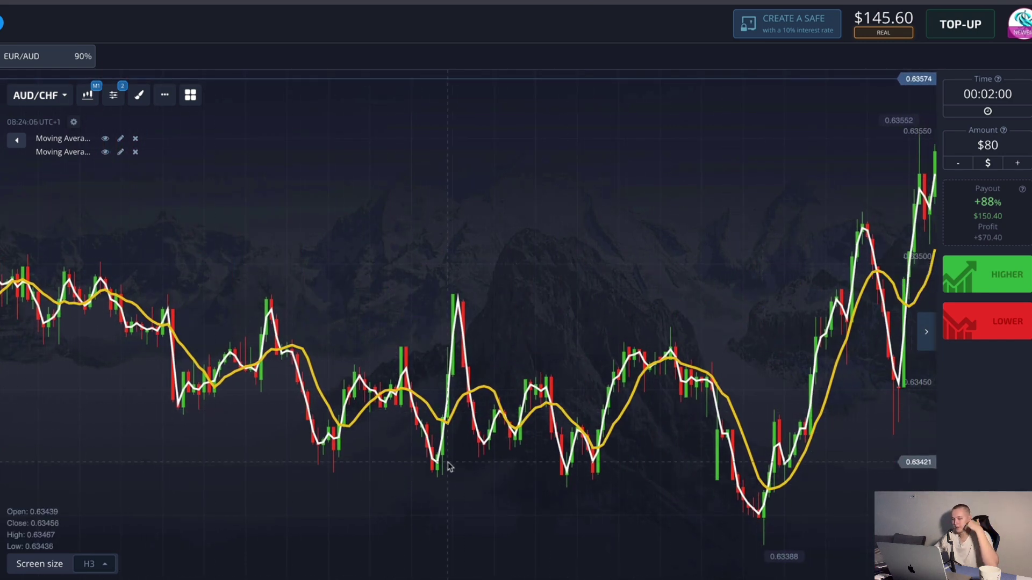
left_click_drag(557, 433, 234, 423)
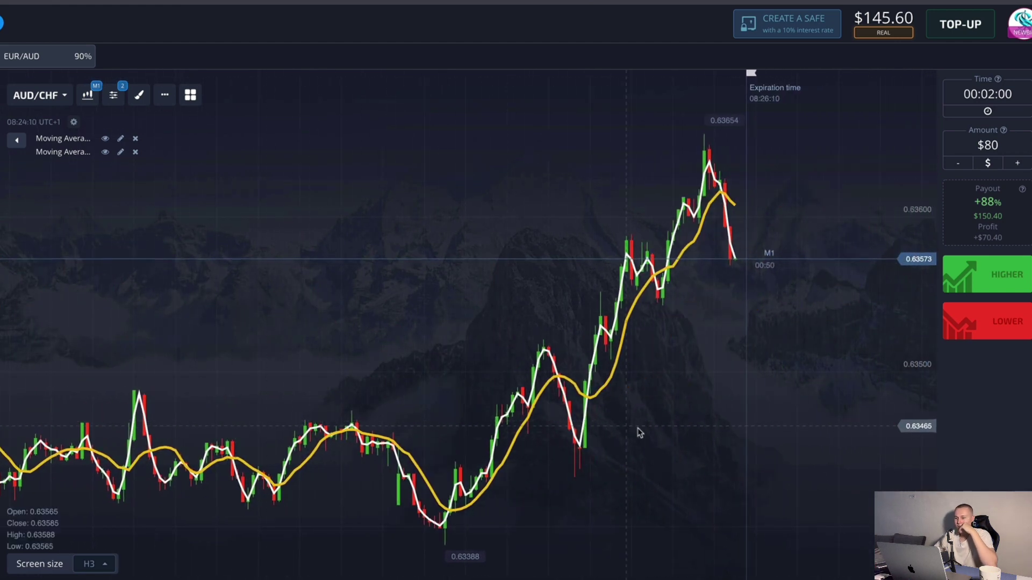
left_click_drag(637, 427, 541, 423)
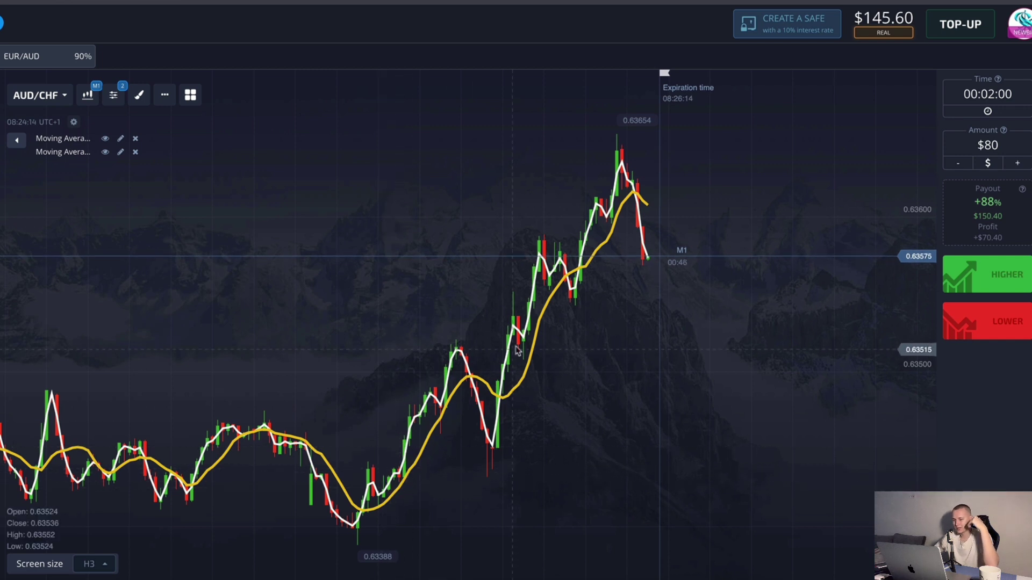
scroll(487, 457, "up", 5)
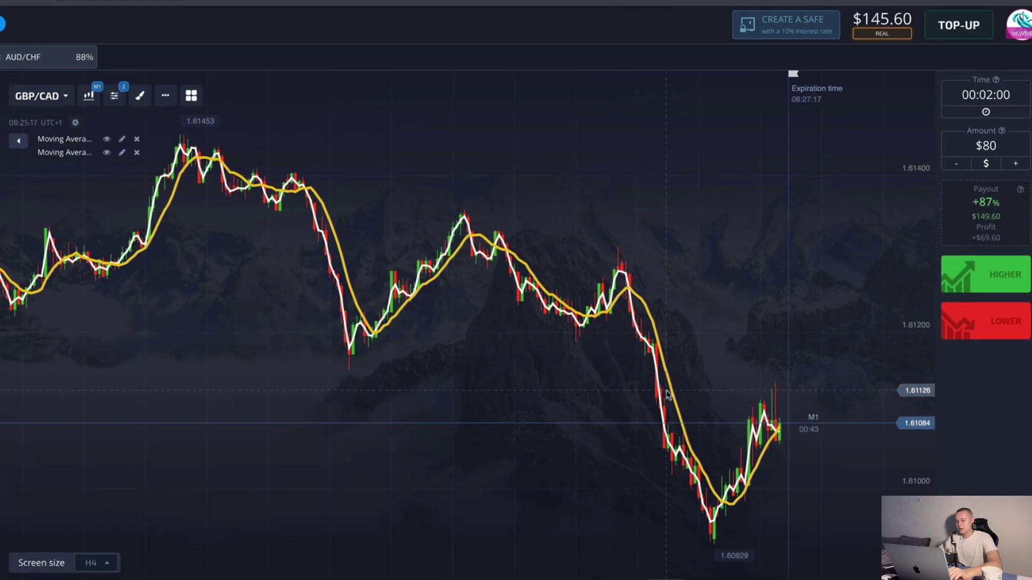
Step: Place a $145.6 Lower trade on GBP/CAD with a two-minute expiration
scroll(693, 414, "up", 5)
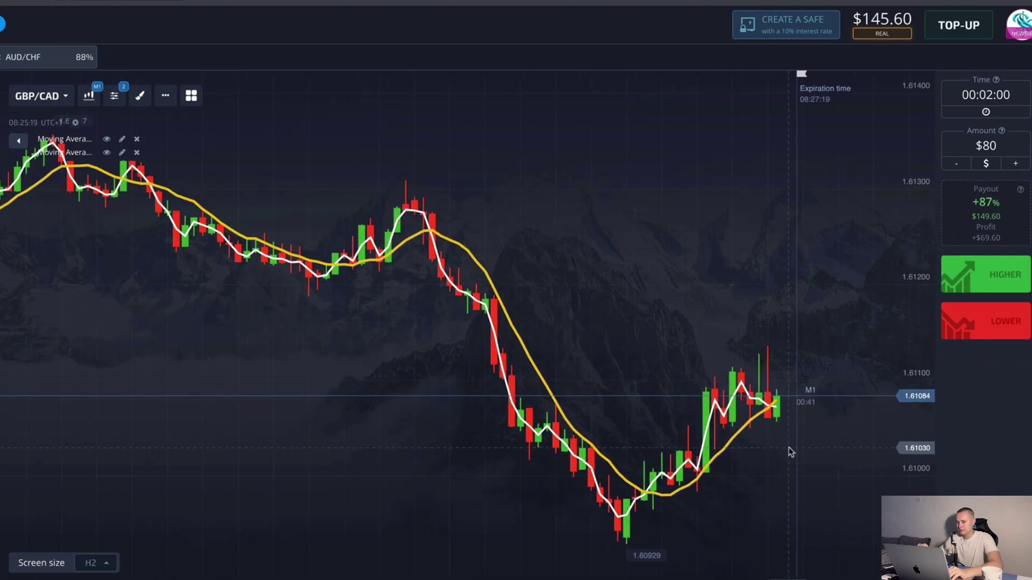
scroll(699, 437, "up", 4)
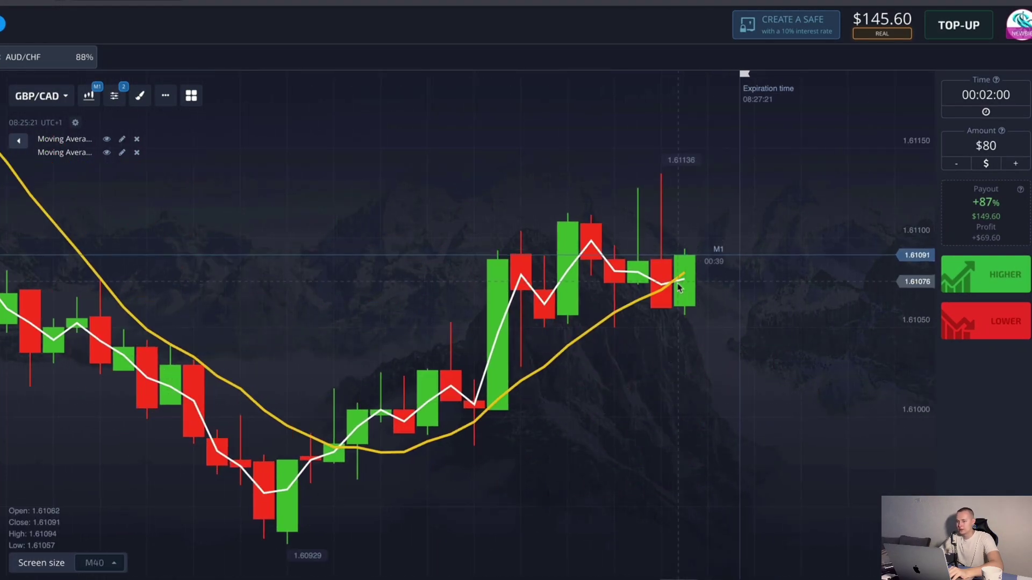
scroll(724, 295, "right", 2)
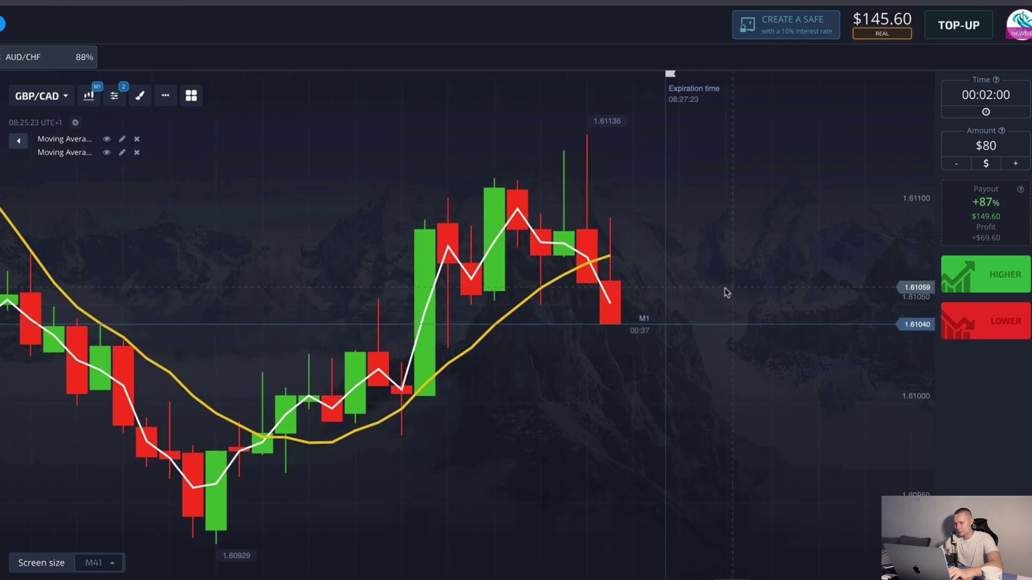
left_click(1005, 166)
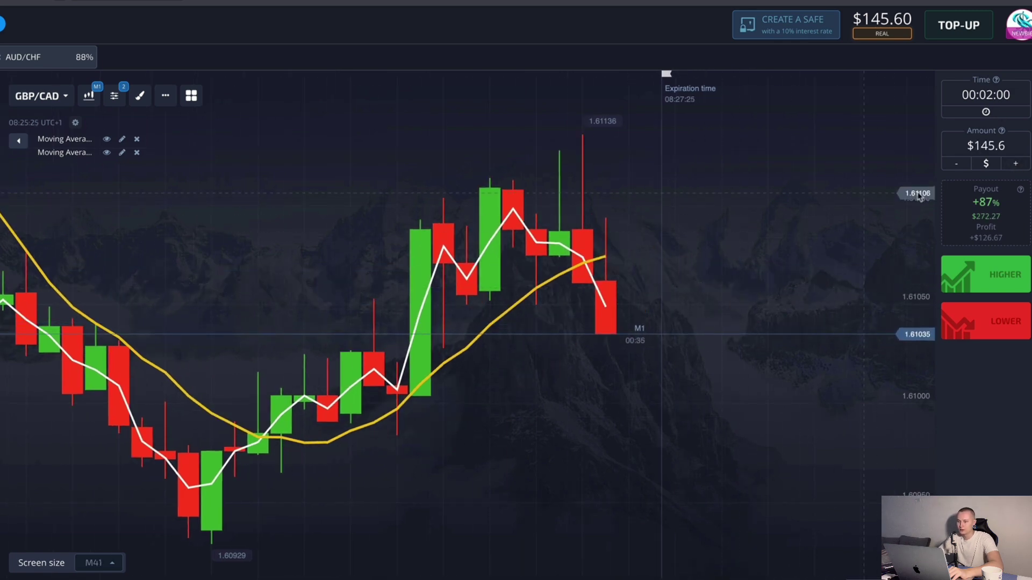
left_click(985, 333)
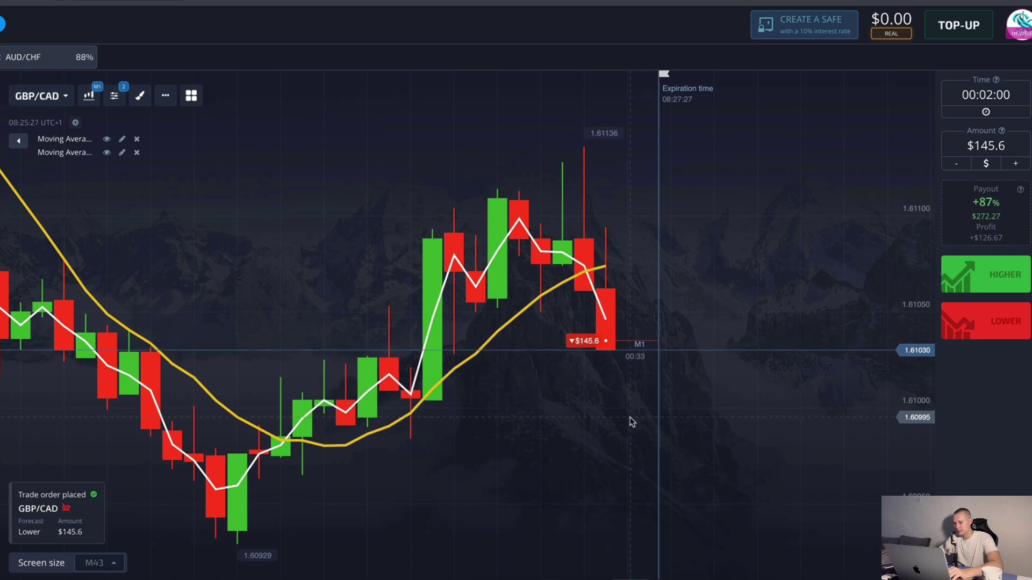
Step: Select a 2452x1441 screen capture area around the GBP/CAD downtrend and the $145.6 trade marker
scroll(582, 421, "down", 2)
scroll(584, 424, "down", 5)
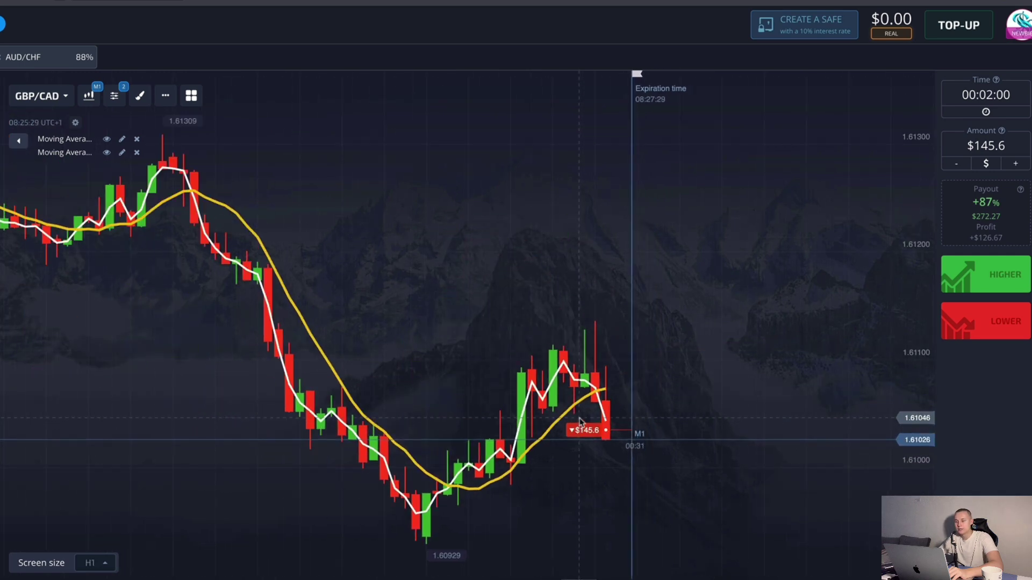
scroll(571, 375, "down", 4)
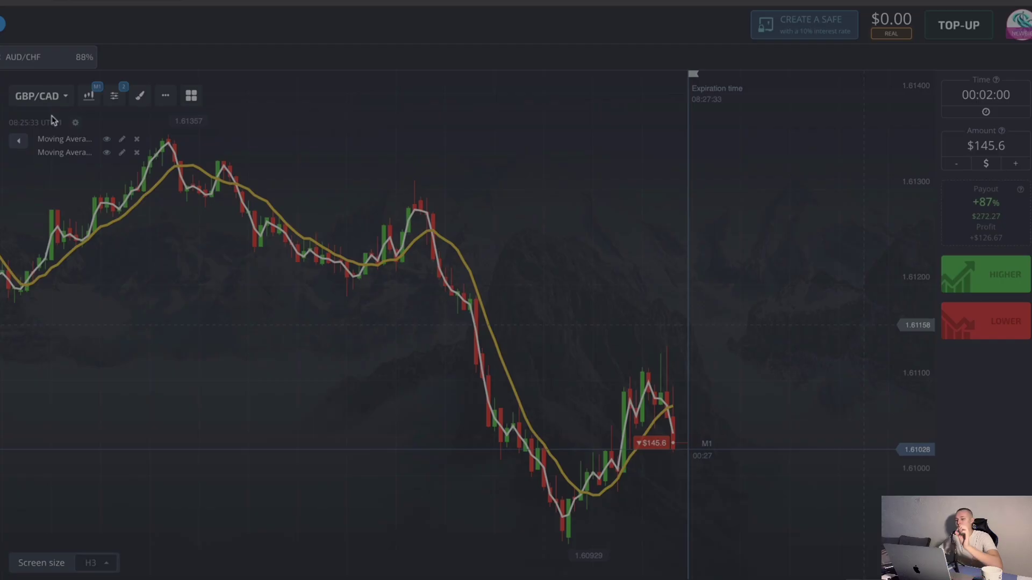
mouse_move(54, 117)
left_mouse_down()
mouse_move(410, 284)
mouse_move(809, 521)
mouse_move(842, 579)
left_mouse_up()
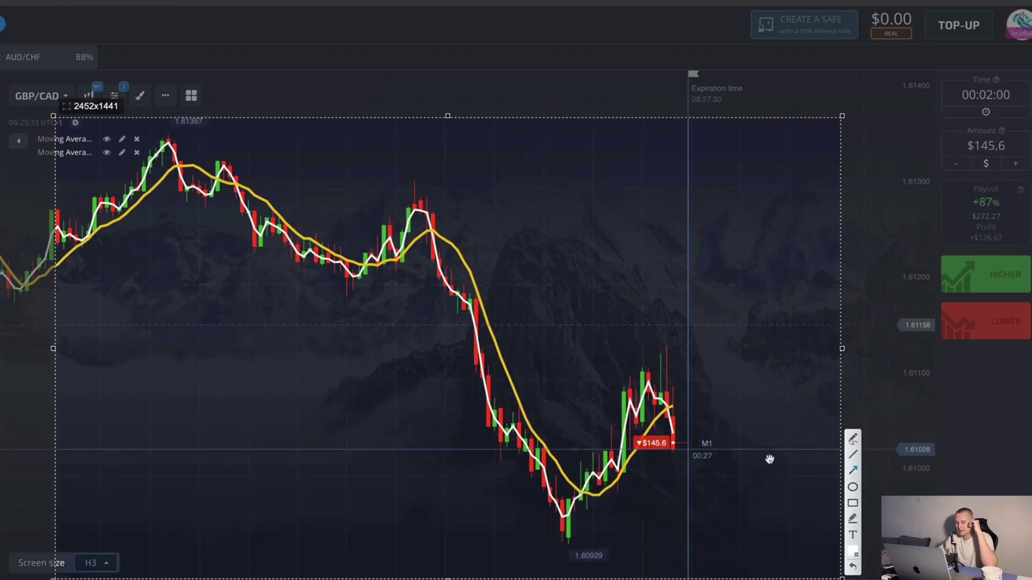
Step: Draw four arrows pointing at the downward crossings of the white and yellow moving averages on the captured GBP/CAD chart
left_click_drag(218, 136, 192, 145)
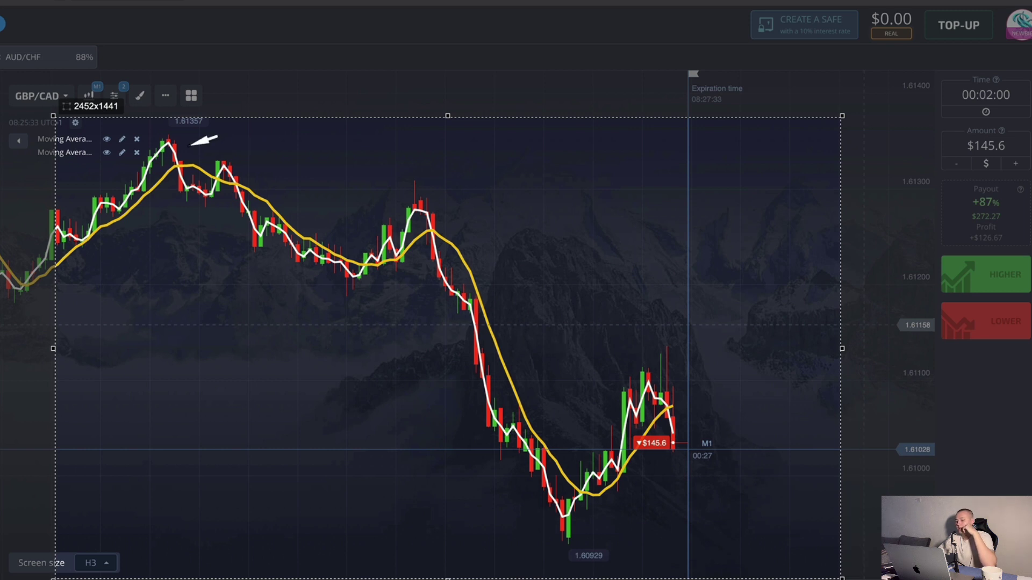
left_click_drag(283, 159, 263, 168)
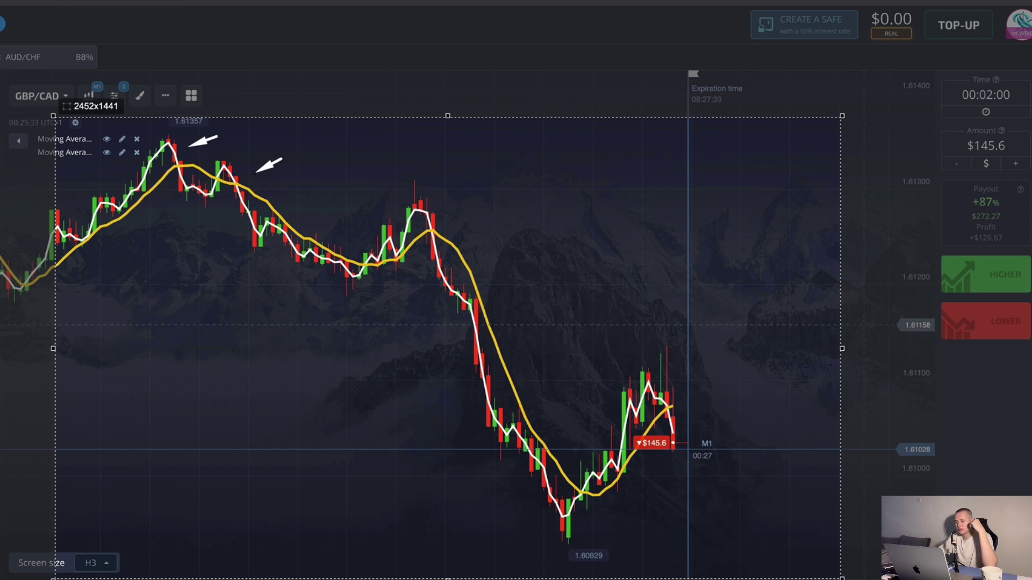
left_click_drag(493, 203, 441, 225)
left_click_drag(708, 387, 718, 371)
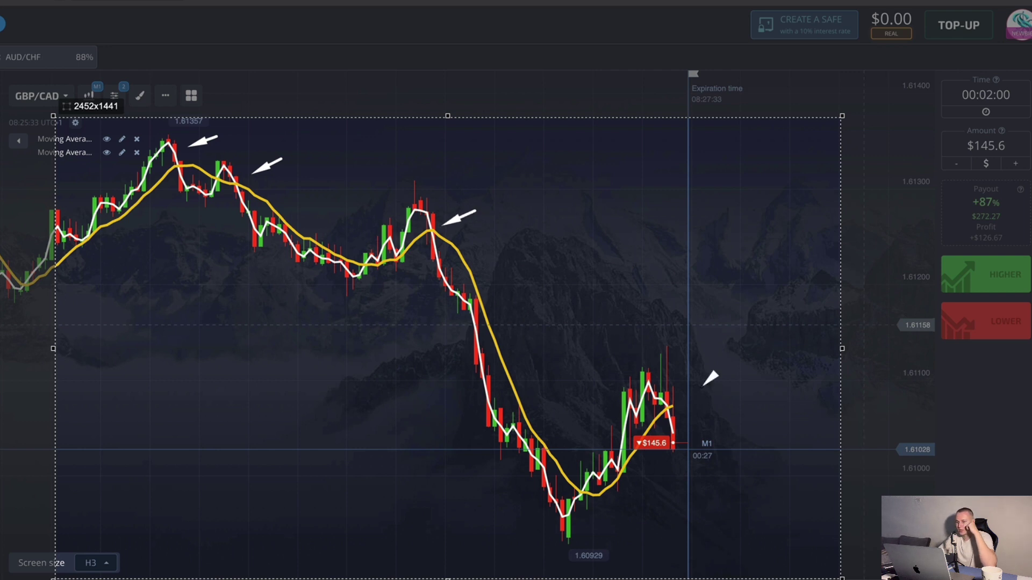
left_click_drag(684, 403, 683, 402)
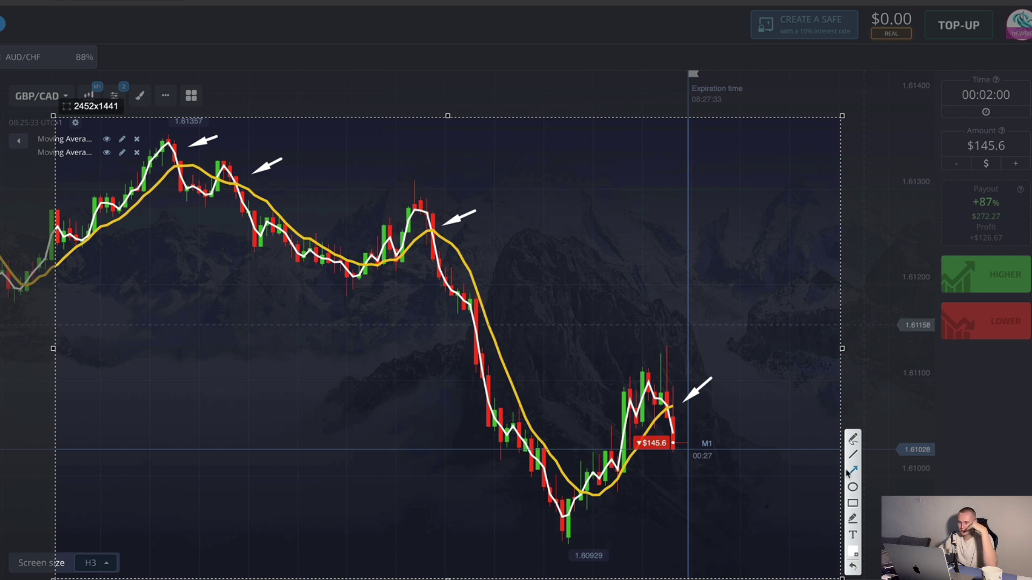
Step: Draw descending trend lines below and above the GBP/CAD candles and a downward arrow beside the latest ones, then leave the capture
left_click_drag(263, 408, 434, 490)
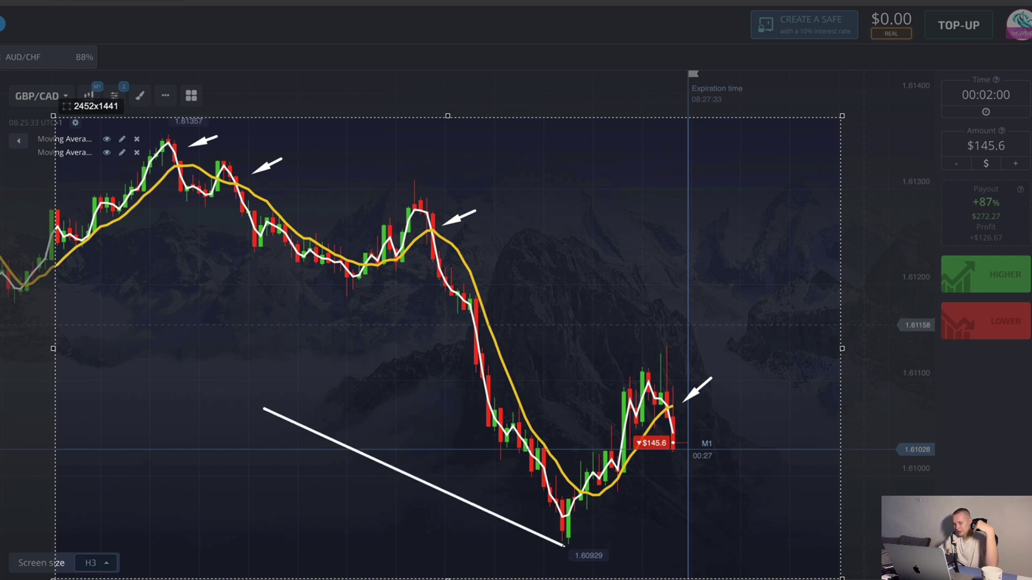
left_click_drag(564, 547, 579, 556)
mouse_move(208, 121)
left_mouse_down()
mouse_move(641, 270)
mouse_move(747, 332)
left_mouse_up()
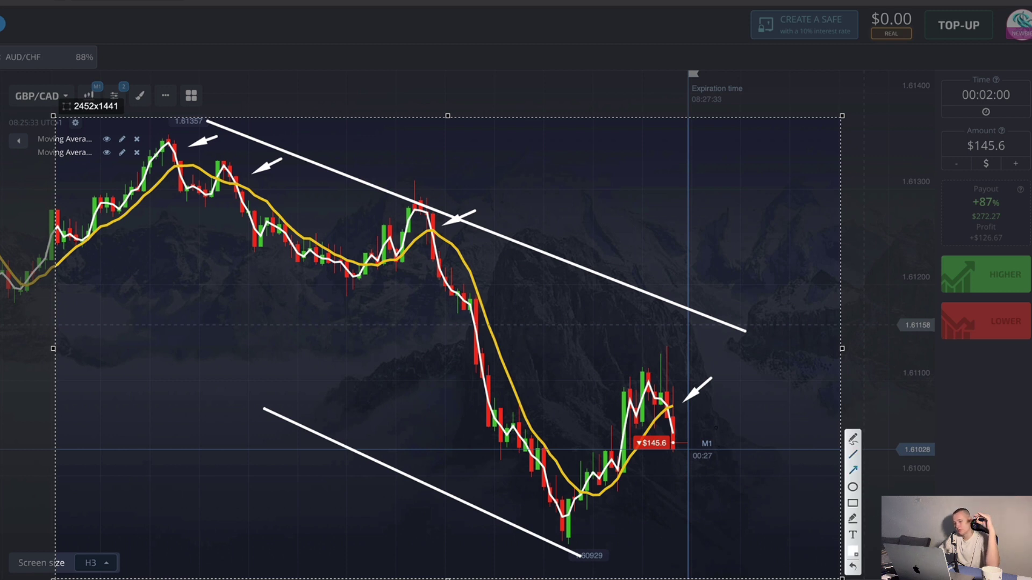
left_click_drag(715, 426, 757, 513)
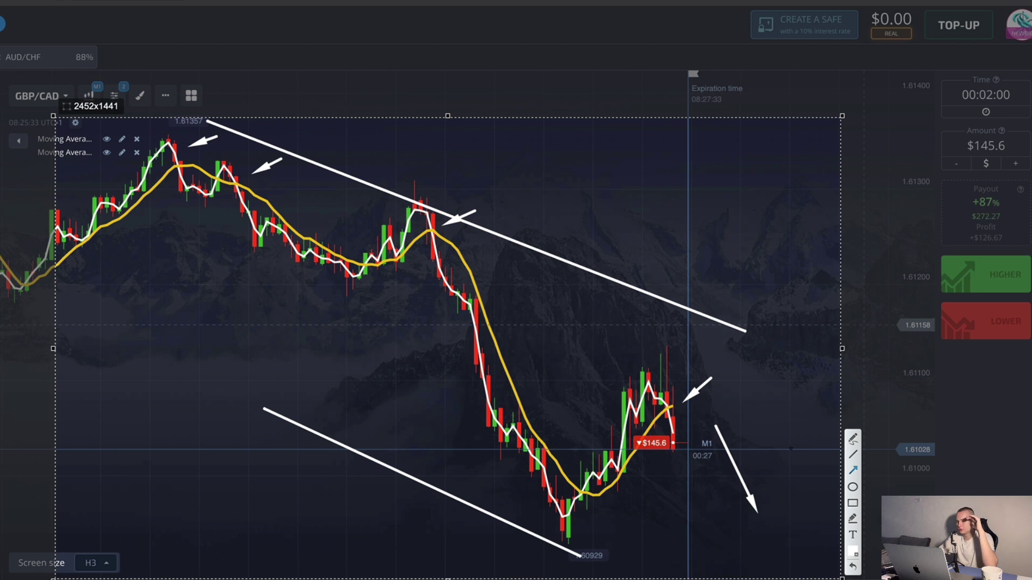
key("Escape")
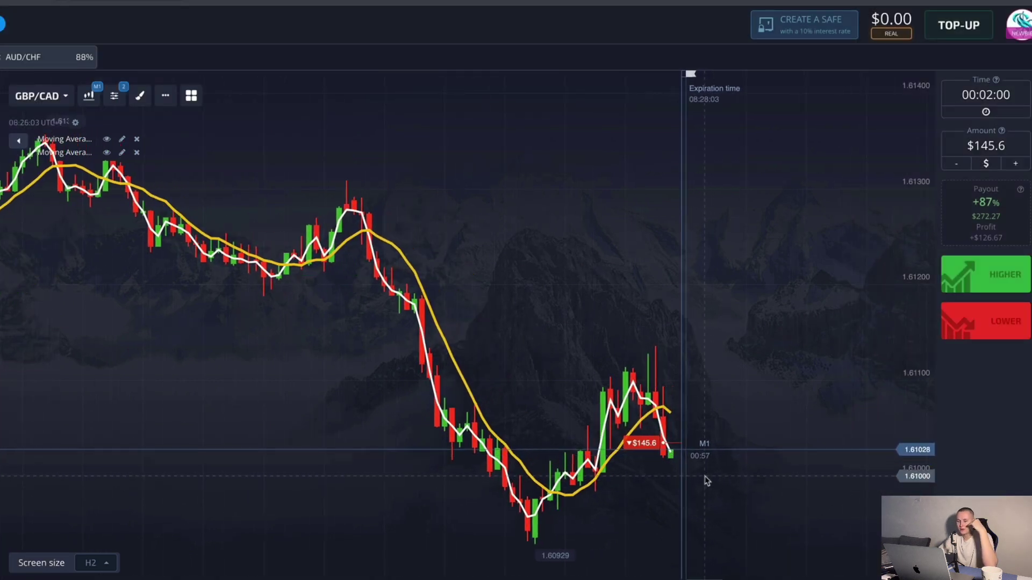
Step: Show the opened trades and expand the details of the running $145.6 GBP/CAD trade
scroll(702, 480, "up", 3)
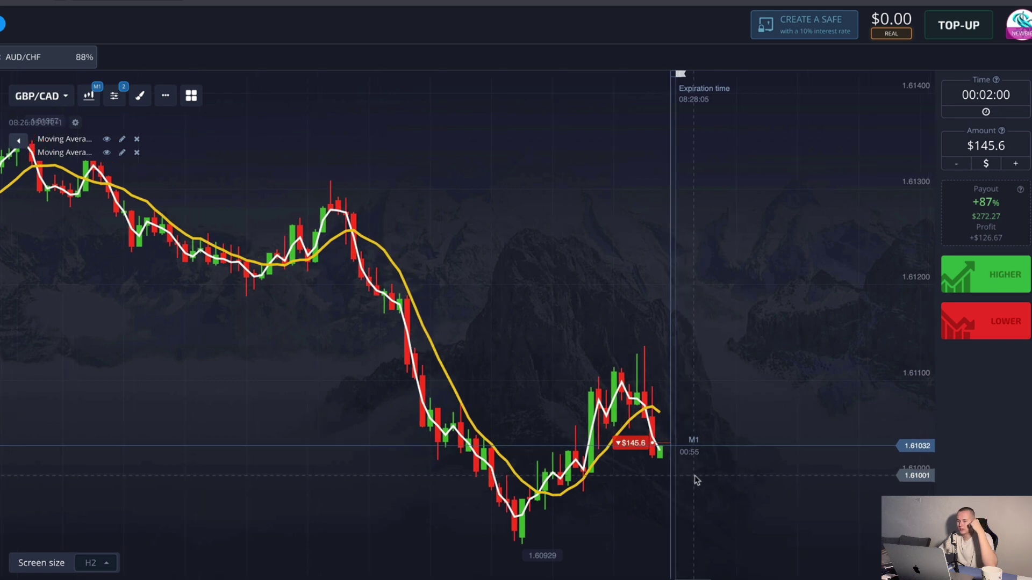
scroll(682, 470, "up", 5)
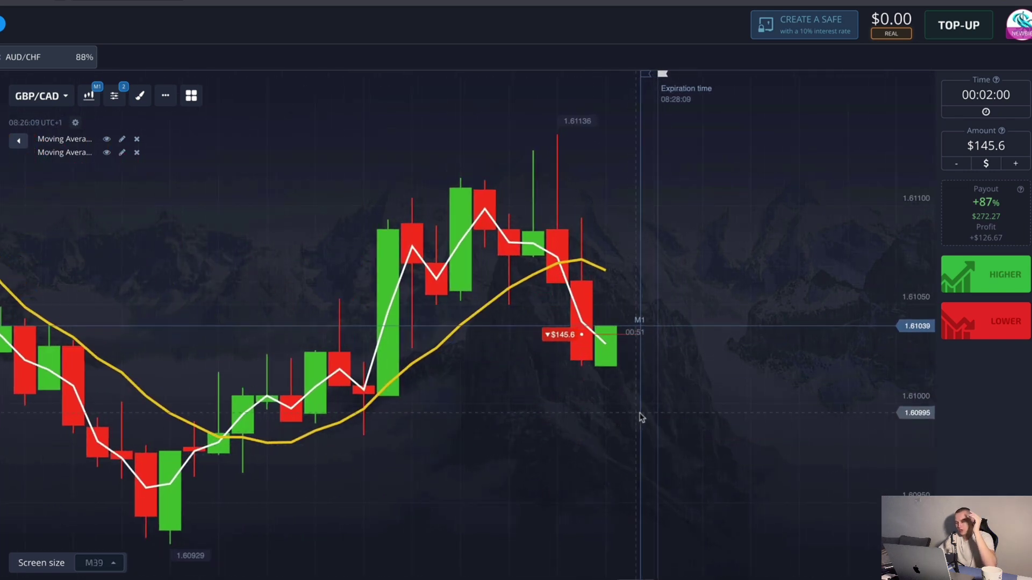
scroll(640, 414, "up", 1)
left_click(1028, 83)
left_click(965, 144)
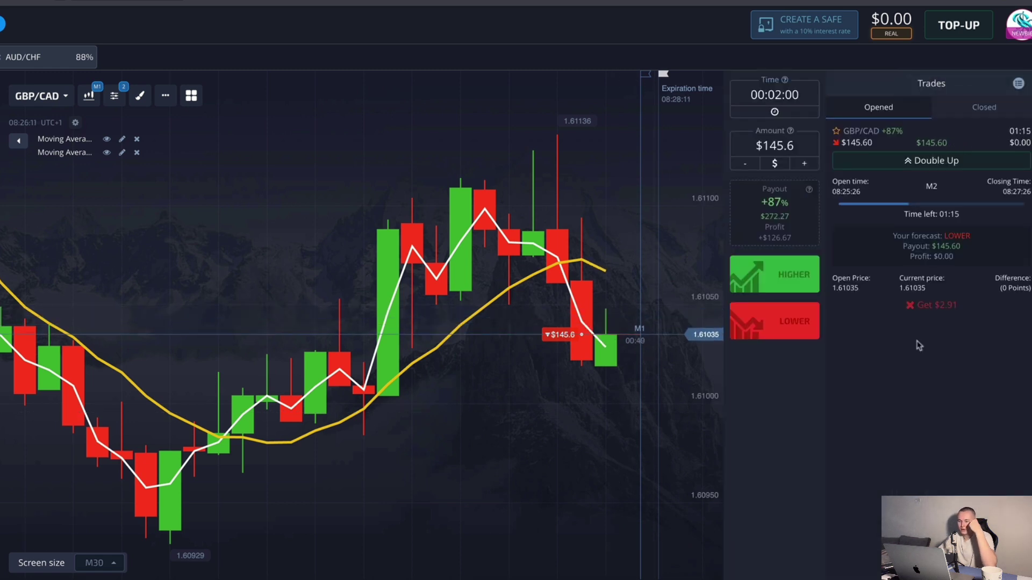
Step: Examine the latest GBP/CAD candles and moving-average crossing around the $145.6 trade entry
scroll(576, 445, "up", 4)
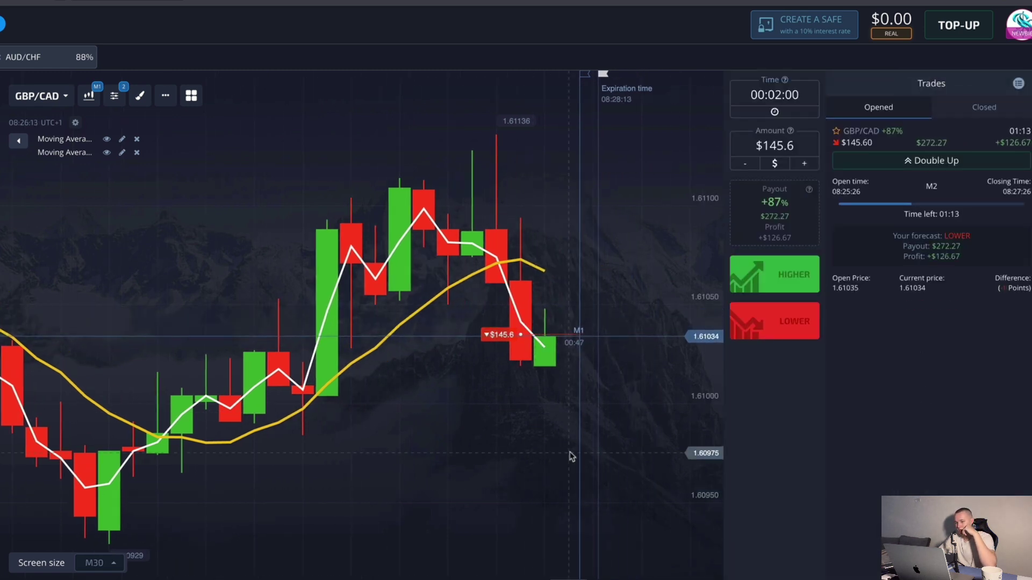
scroll(576, 448, "up", 3)
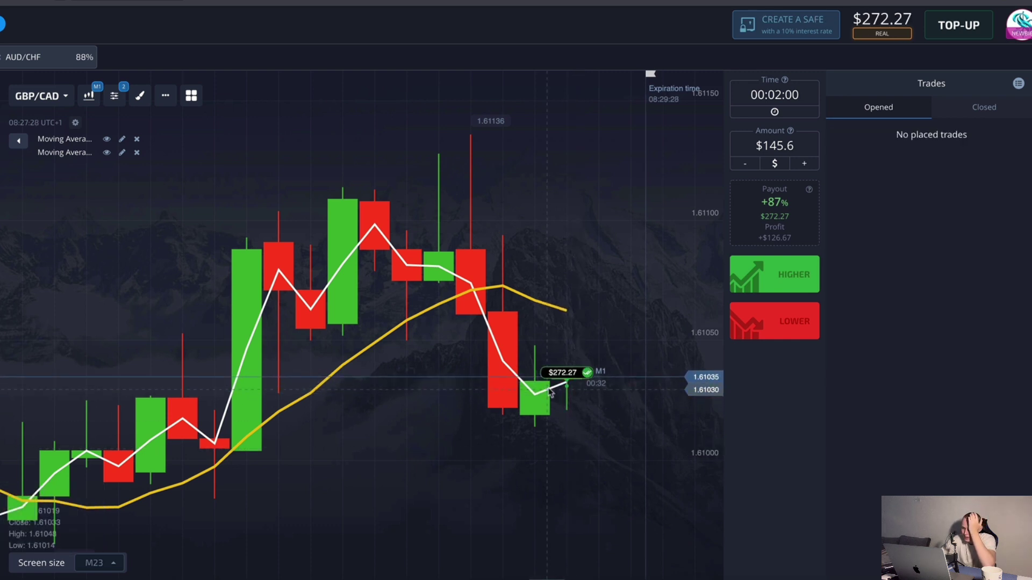
scroll(569, 424, "down", 4)
scroll(570, 396, "down", 1)
scroll(562, 376, "up", 2)
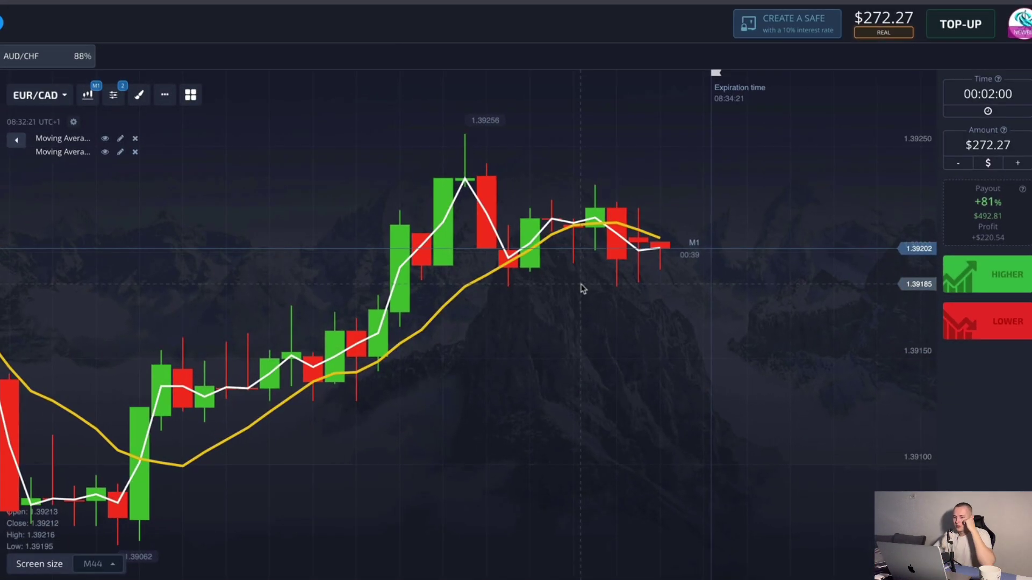
Step: Place a two-minute Lower trade of $272.27 on EUR/CAD
scroll(661, 291, "down", 1)
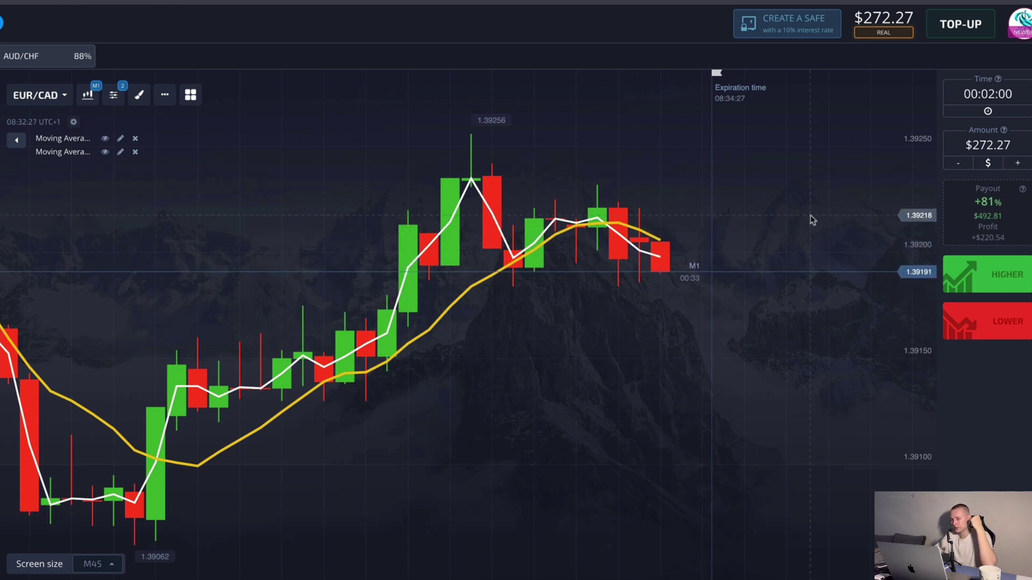
scroll(758, 242, "down", 3)
left_click(993, 334)
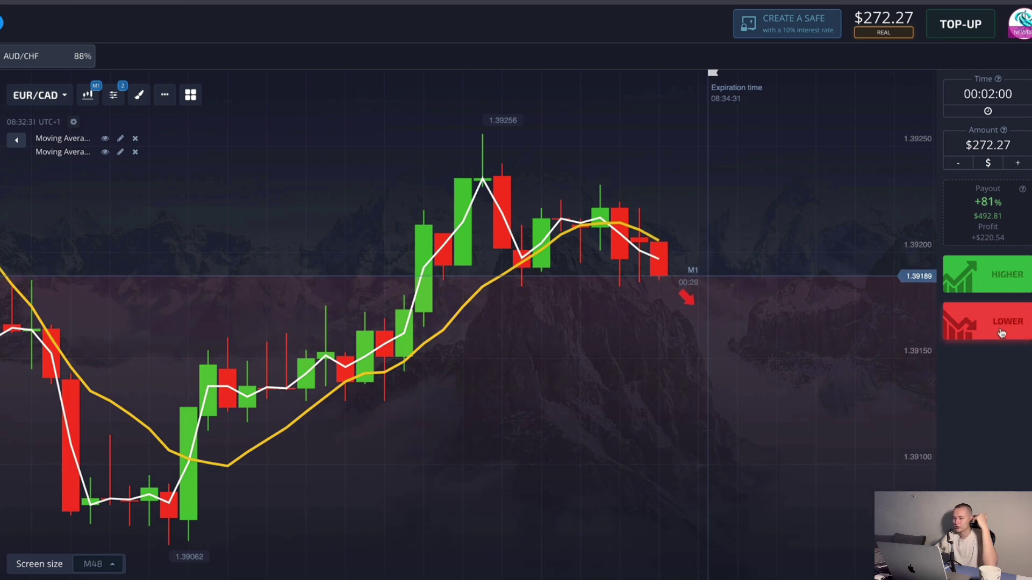
left_click(1001, 334)
Step: Show a wider stretch of EUR/CAD history around the running trade and select the whole chart area for a screen capture
scroll(731, 328, "down", 3)
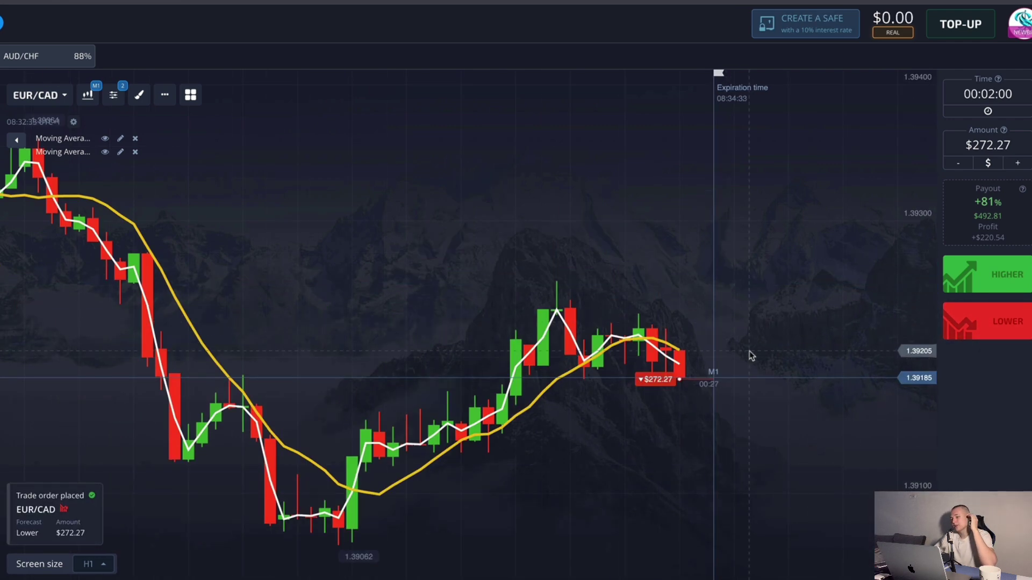
scroll(751, 355, "down", 3)
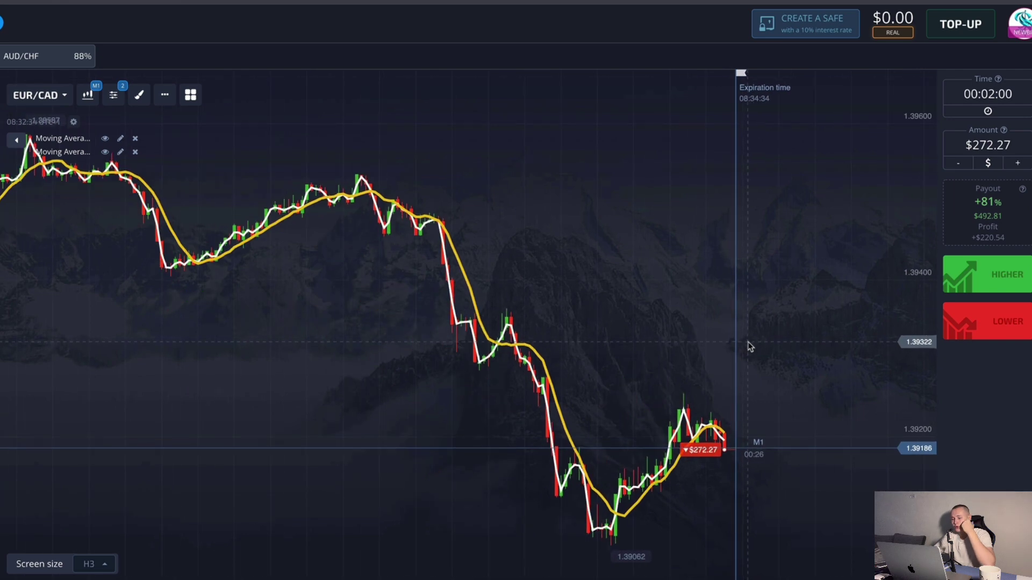
scroll(750, 346, "down", 2)
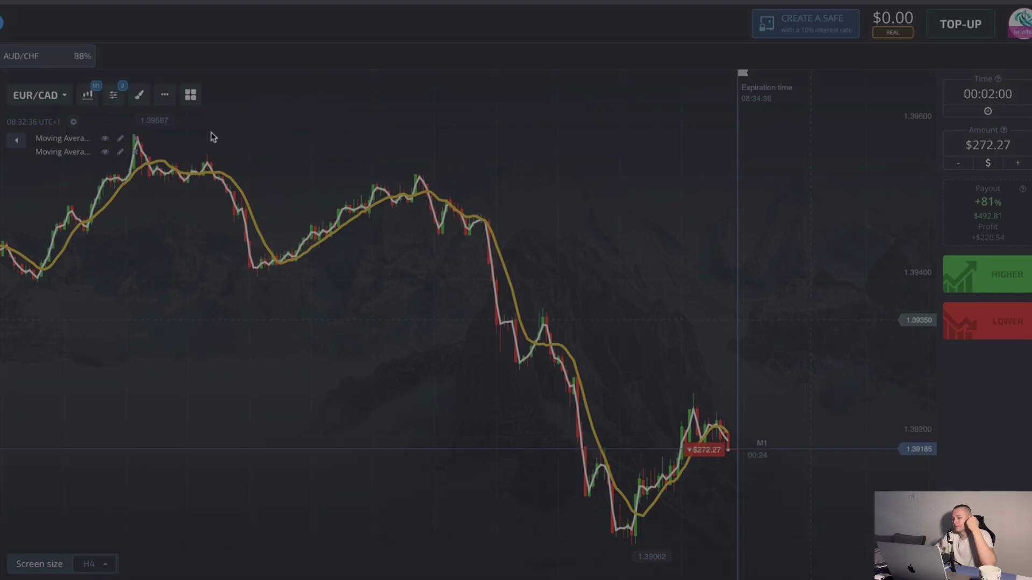
left_click_drag(4, 71, 922, 577)
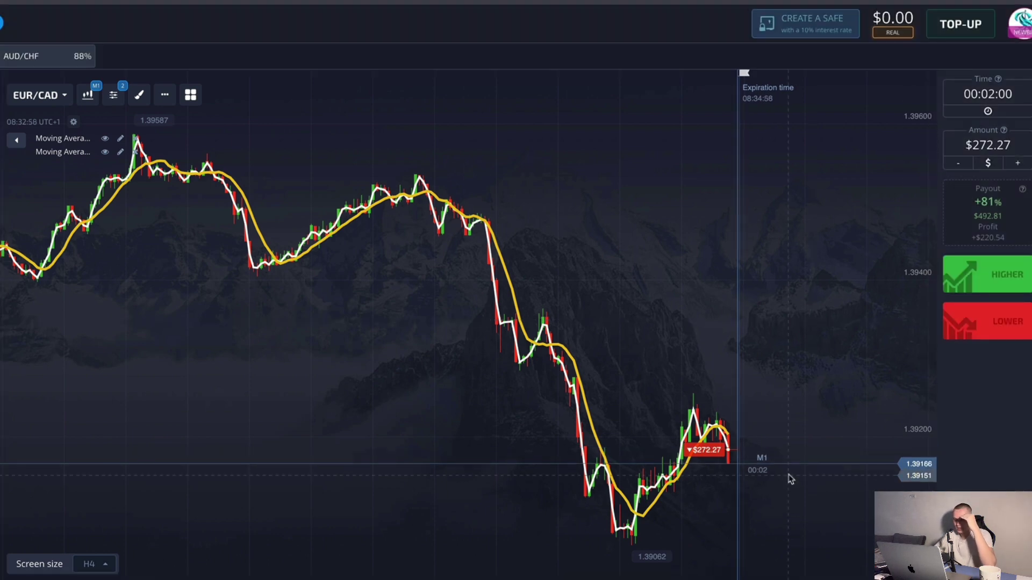
Step: Inspect the latest EUR/CAD candles around the $272.27 trade entry and show the trades list
scroll(787, 476, "up", 10)
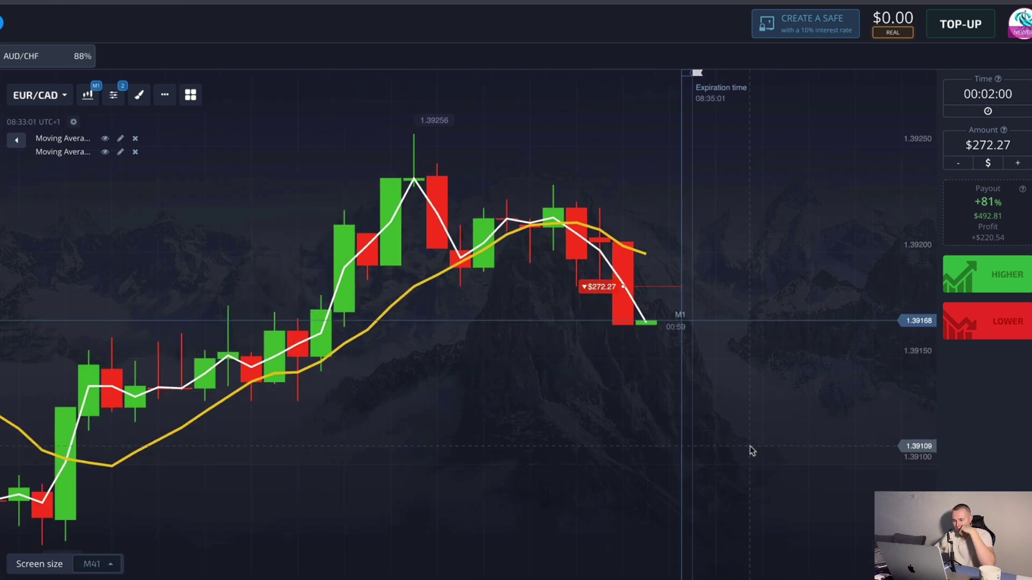
left_click(1030, 86)
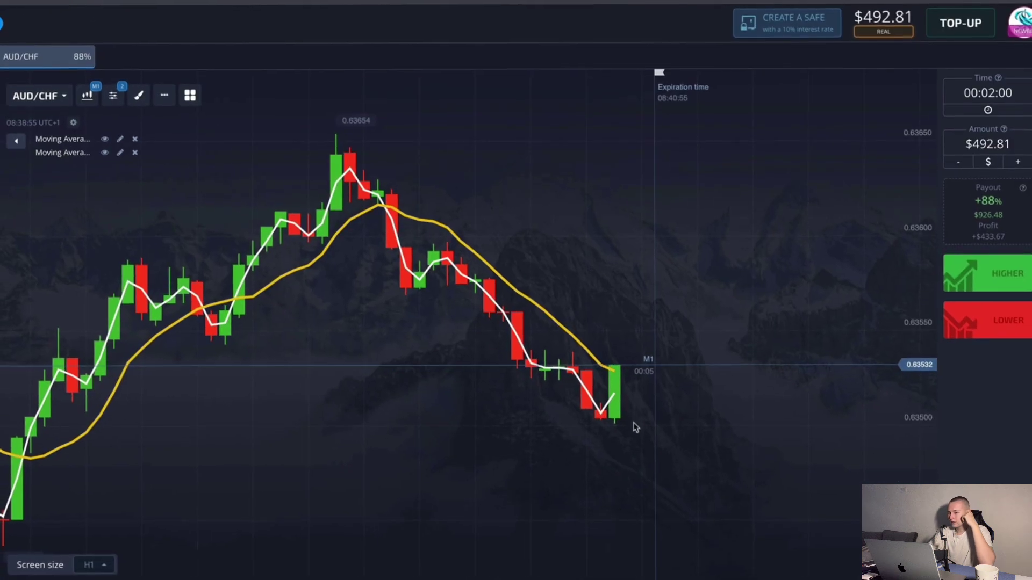
scroll(635, 421, "down", 5)
left_click_drag(676, 431, 701, 432)
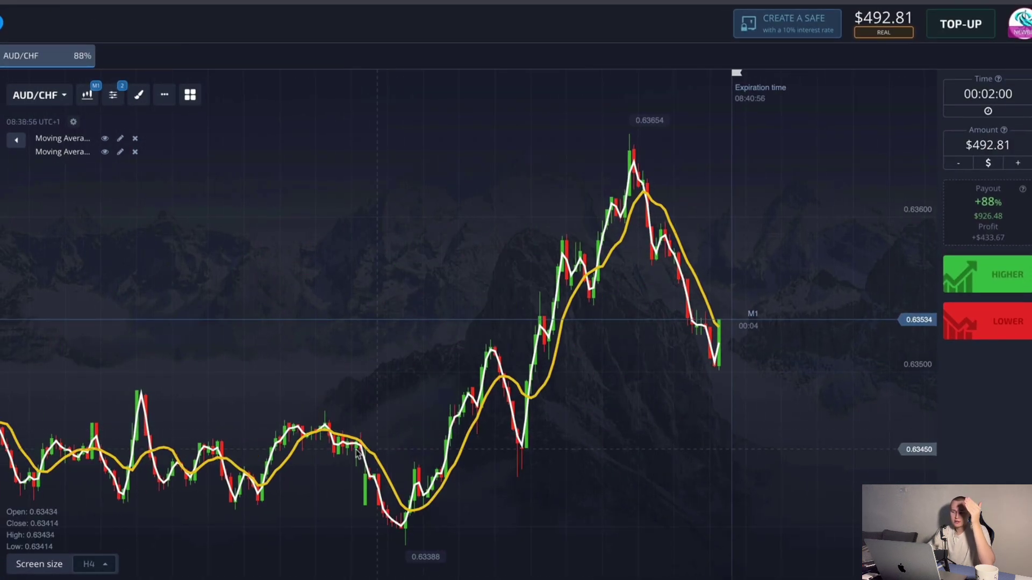
Step: Place a two-minute Higher trade of $492.81 on AUD/CHF at the moving-average crossing
left_click_drag(322, 449, 219, 428)
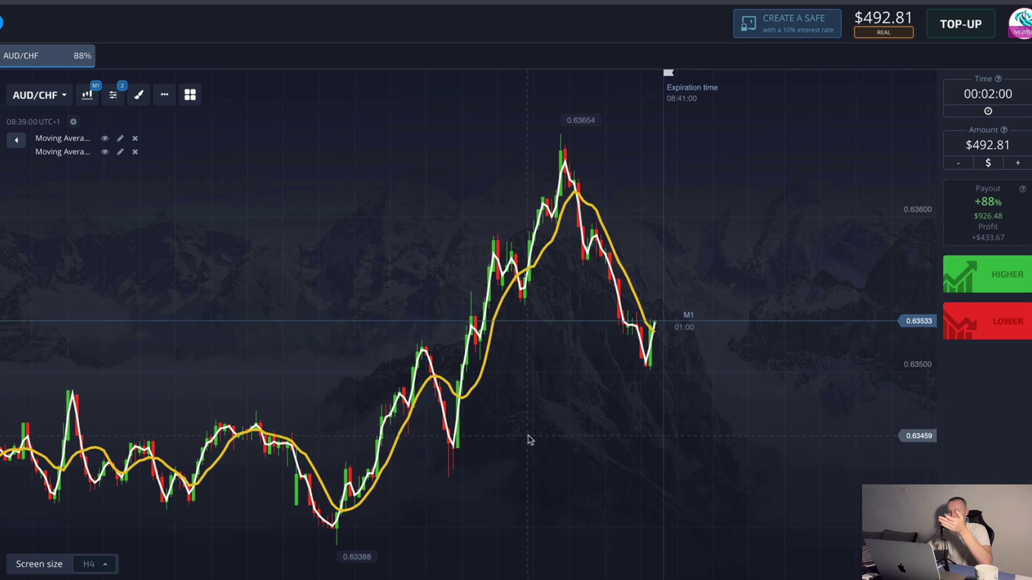
scroll(587, 425, "up", 2)
scroll(619, 409, "up", 4)
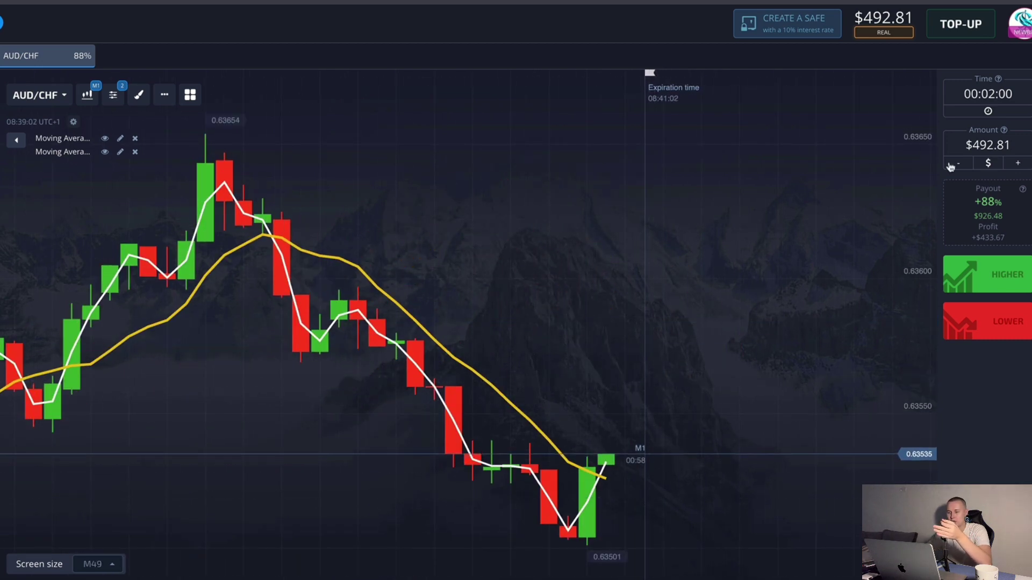
left_click(994, 272)
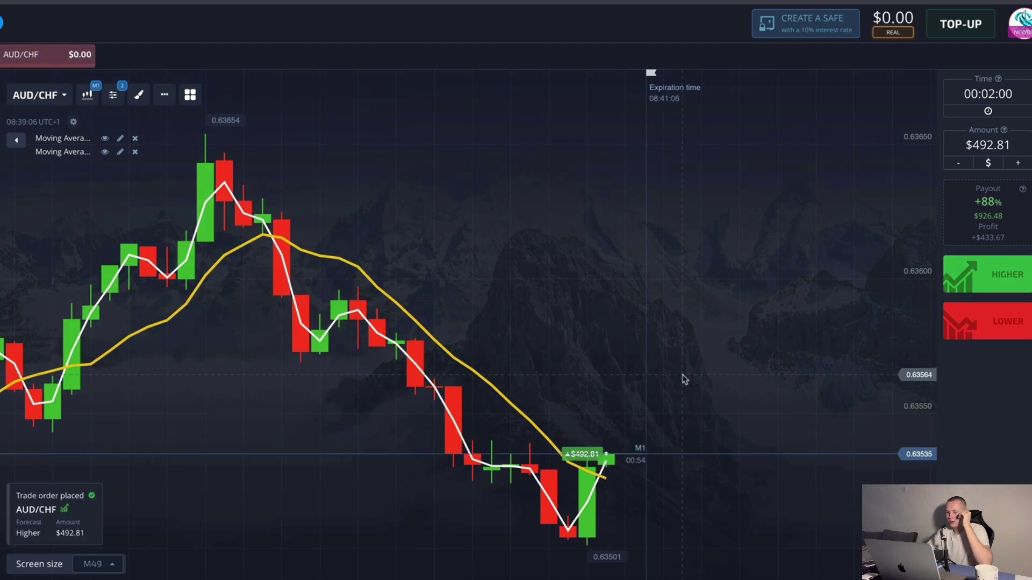
Step: Examine the AUD/CHF price history and the moving-average crossing around the $492.81 trade entry
scroll(682, 378, "down", 1)
scroll(682, 376, "down", 5)
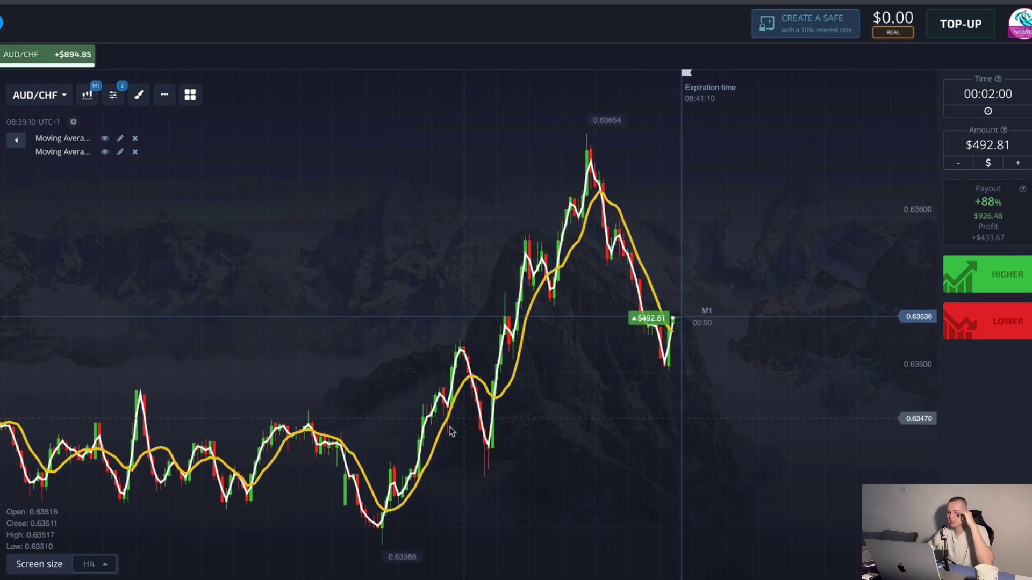
scroll(622, 376, "up", 2)
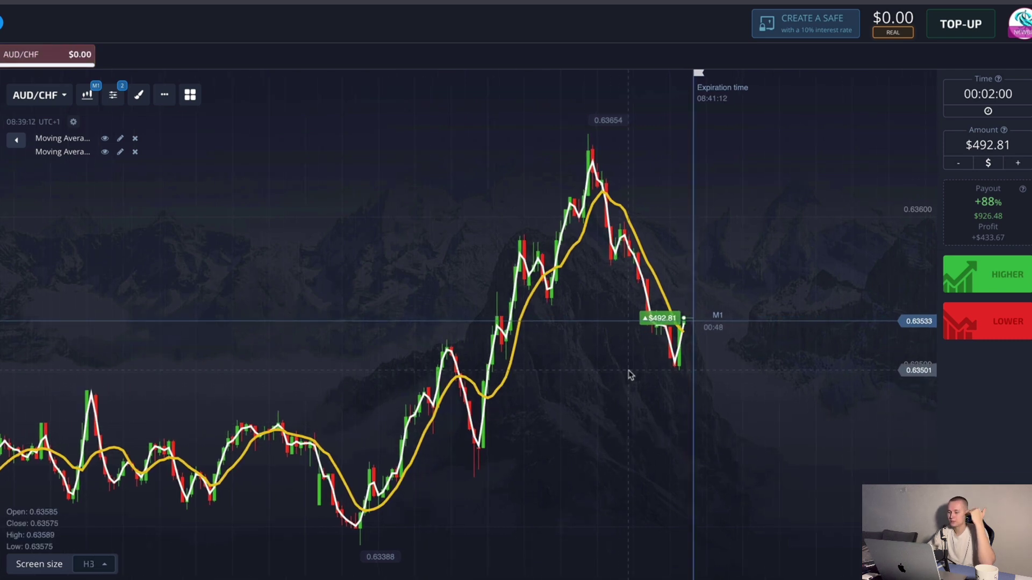
scroll(681, 363, "up", 2)
scroll(681, 363, "up", 1)
scroll(714, 347, "up", 1)
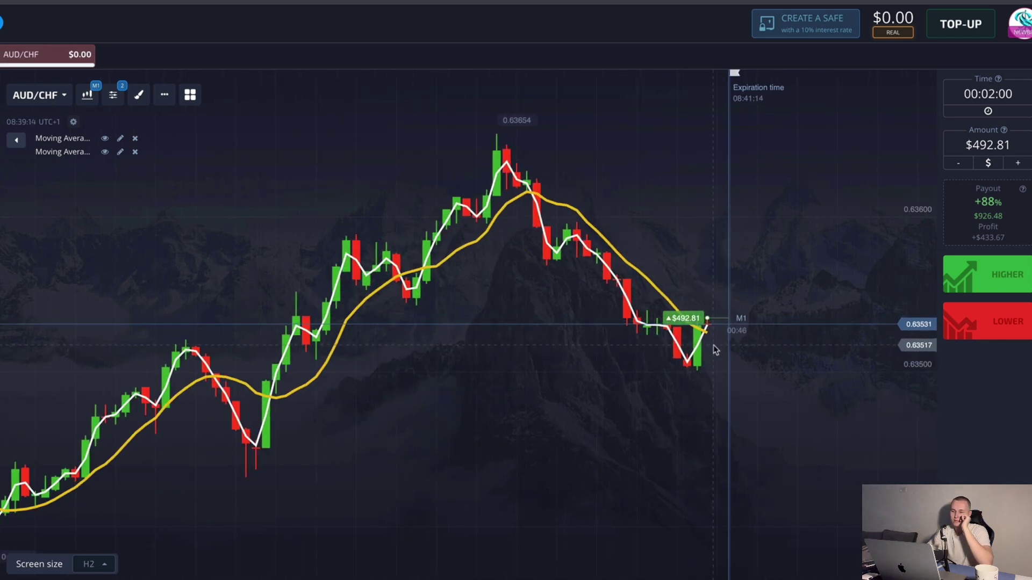
scroll(715, 349, "up", 3)
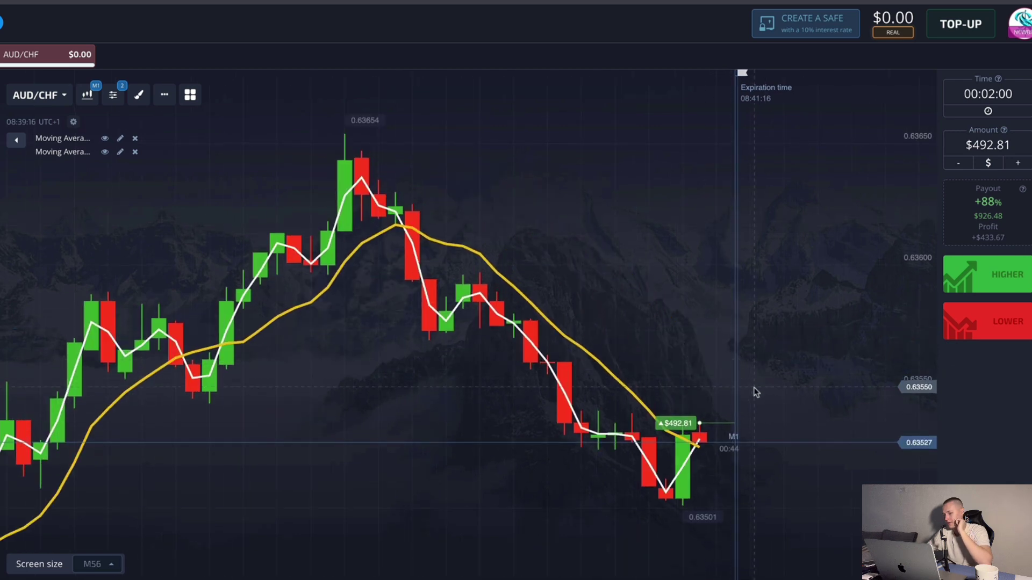
scroll(680, 493, "up", 1)
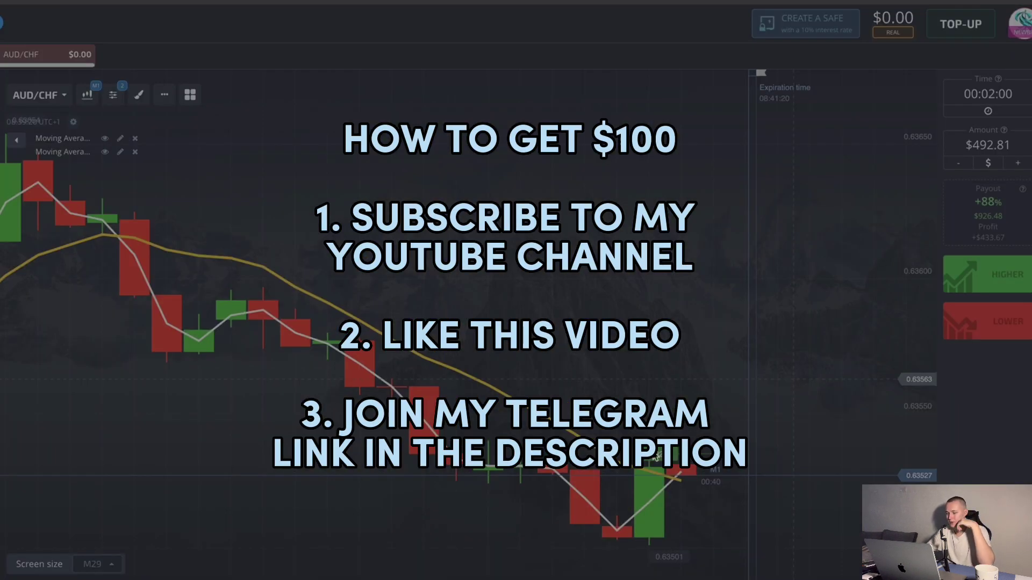
Step: Select the latest AUD/CHF candles around the trade entry for a screen capture, then leave the capture
left_click_drag(537, 543, 826, 404)
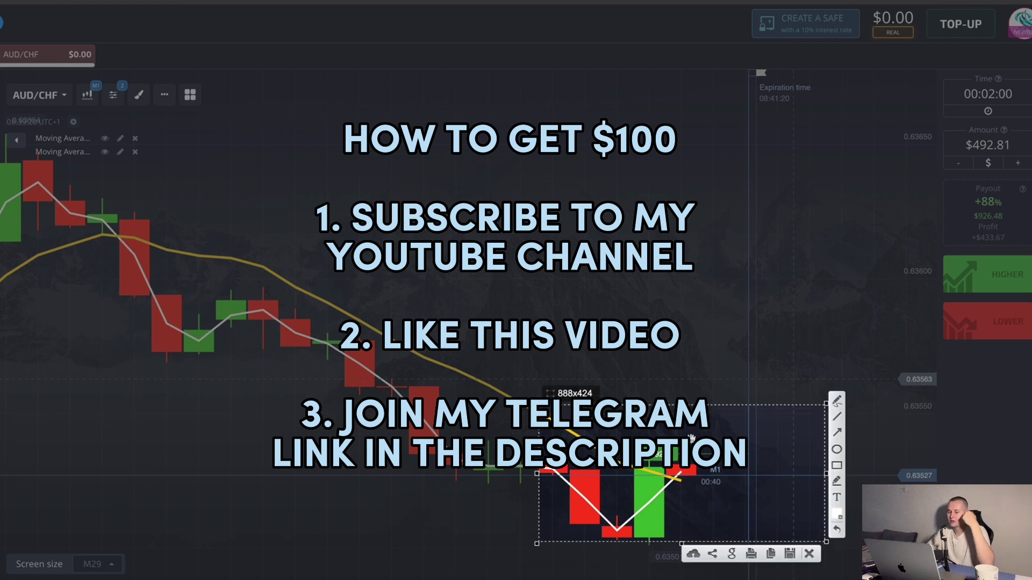
left_click_drag(702, 460, 722, 427)
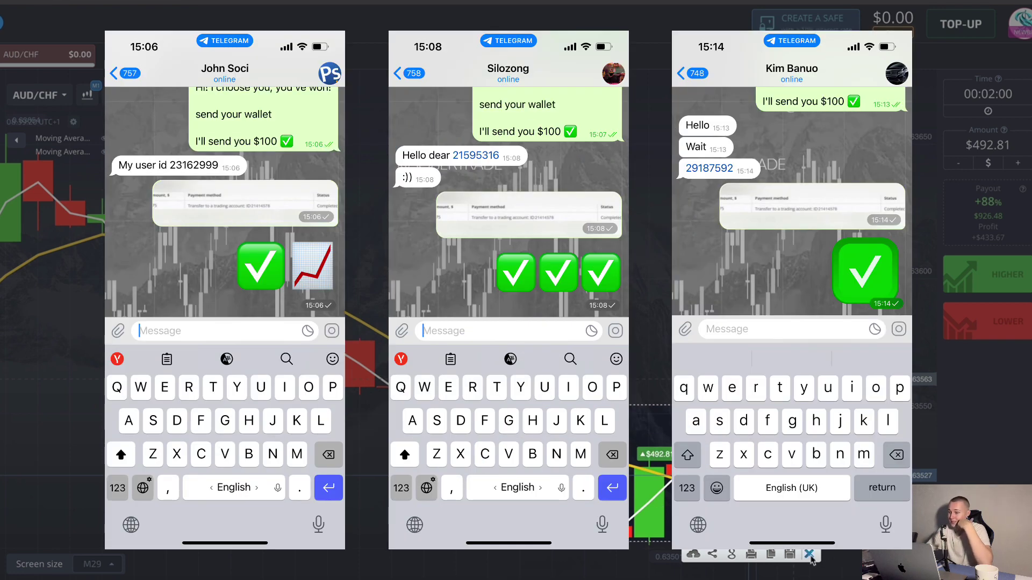
left_click(809, 555)
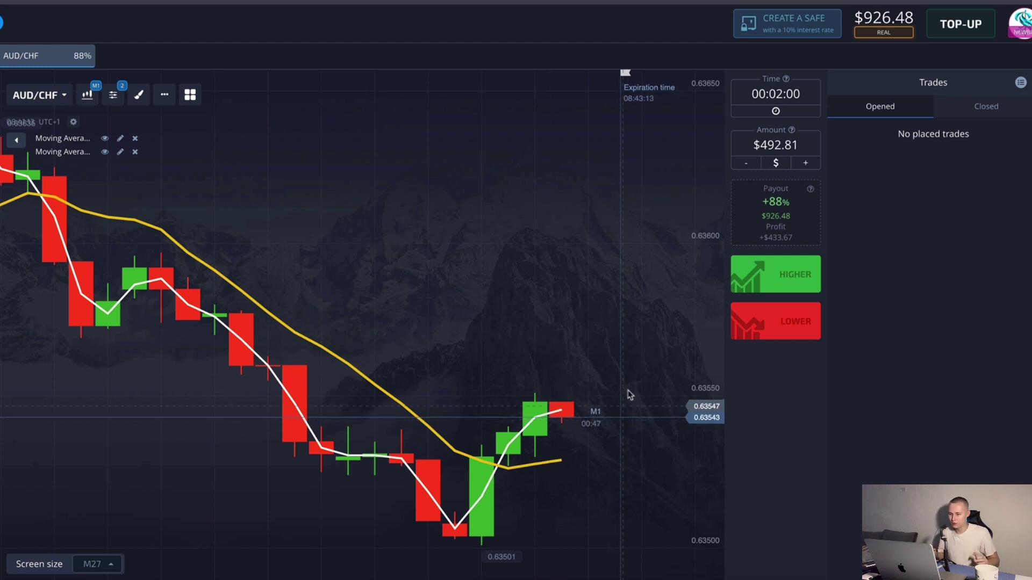
Step: Show the closed trades and review the wider AUD/CHF chart history
scroll(613, 376, "down", 2)
left_click(976, 108)
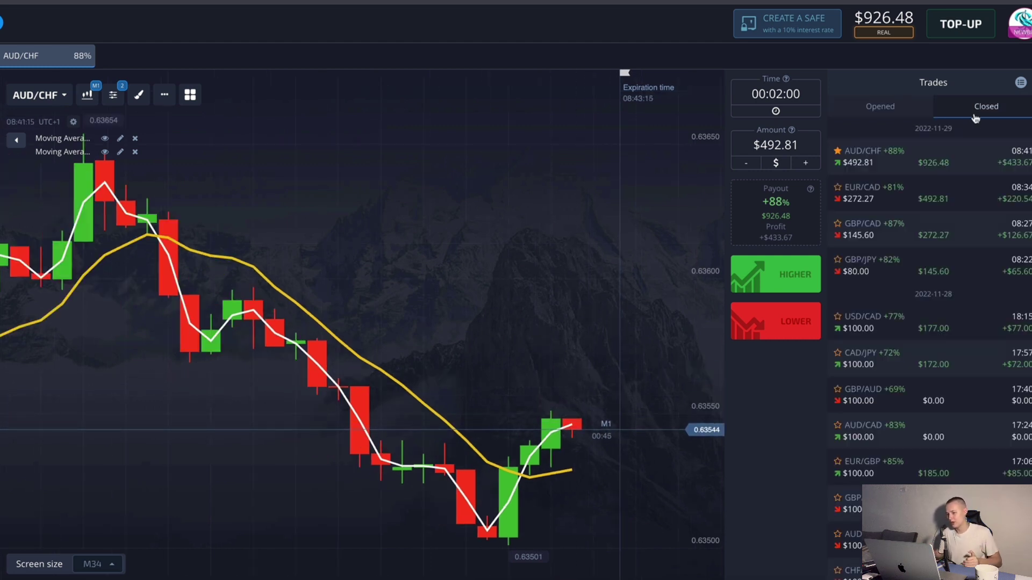
scroll(571, 339, "down", 1)
scroll(477, 323, "down", 2)
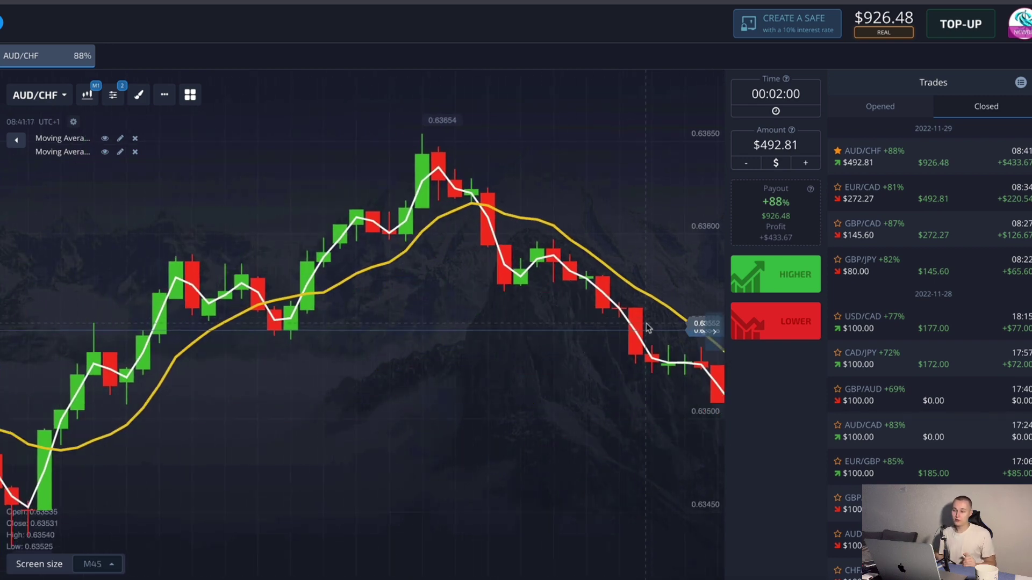